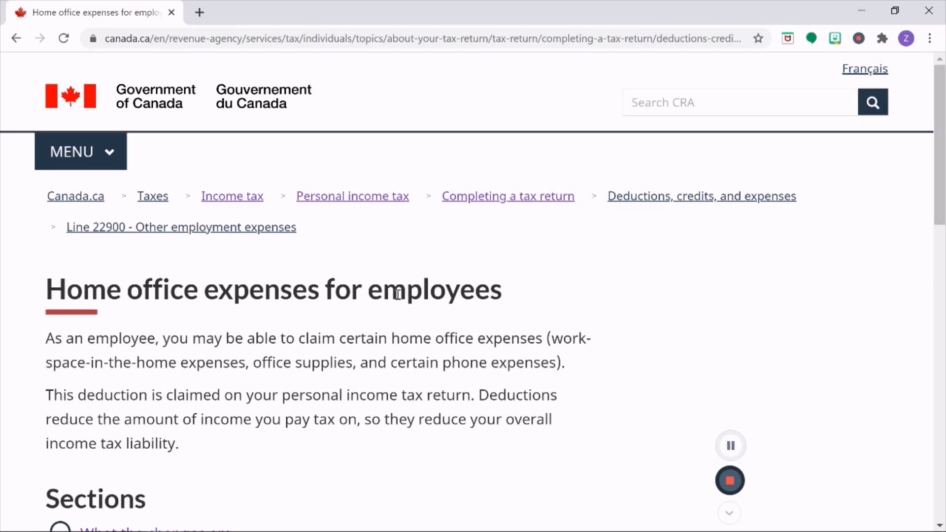
Open the Calculate your expenses section and choose the temporary flat rate of $2 per day as the claim method.
{"action": "scroll", "coordinate": [397, 295], "scroll_direction": "down", "scroll_amount": 10}
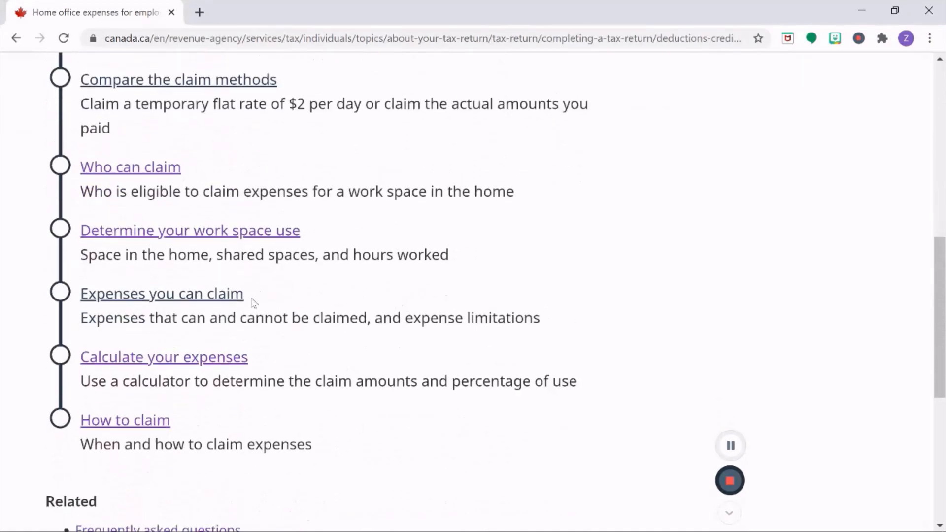
{"action": "left_click", "coordinate": [212, 358]}
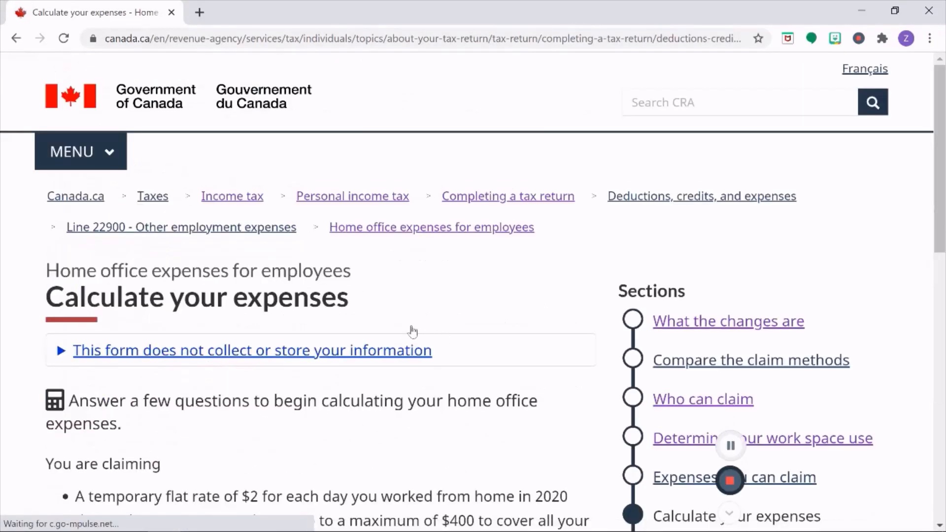
{"action": "scroll", "coordinate": [379, 353], "scroll_direction": "down", "scroll_amount": 5}
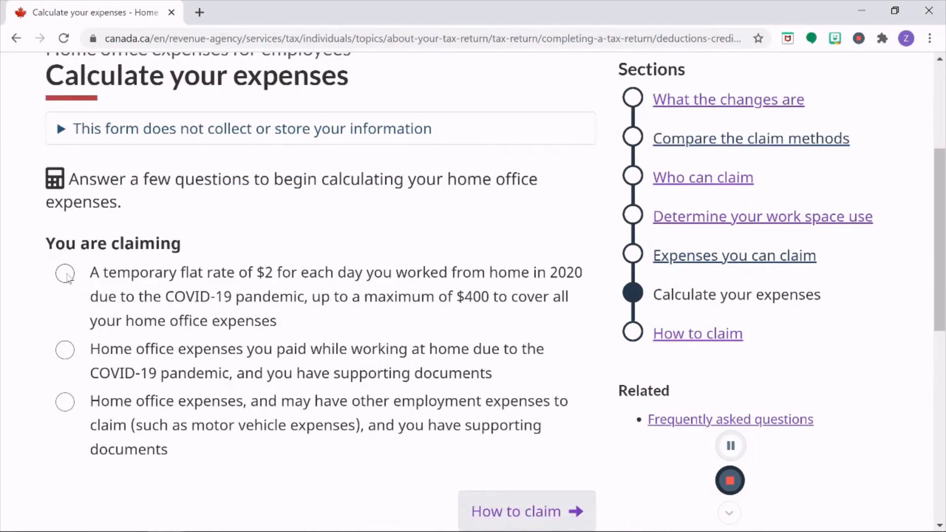
{"action": "left_click", "coordinate": [66, 275]}
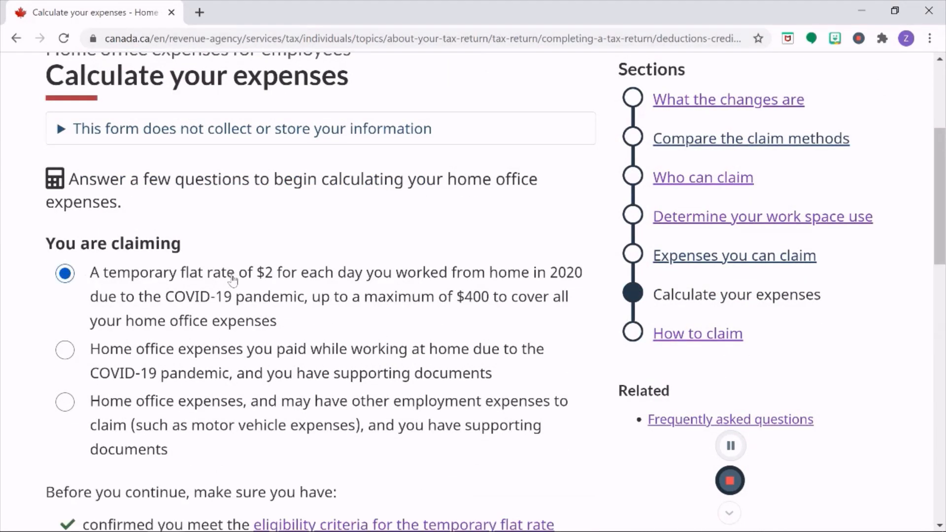
Enter 150 days worked from home during the pandemic in 2020 and calculate the flat rate.
{"action": "scroll", "coordinate": [235, 277], "scroll_direction": "down", "scroll_amount": 3}
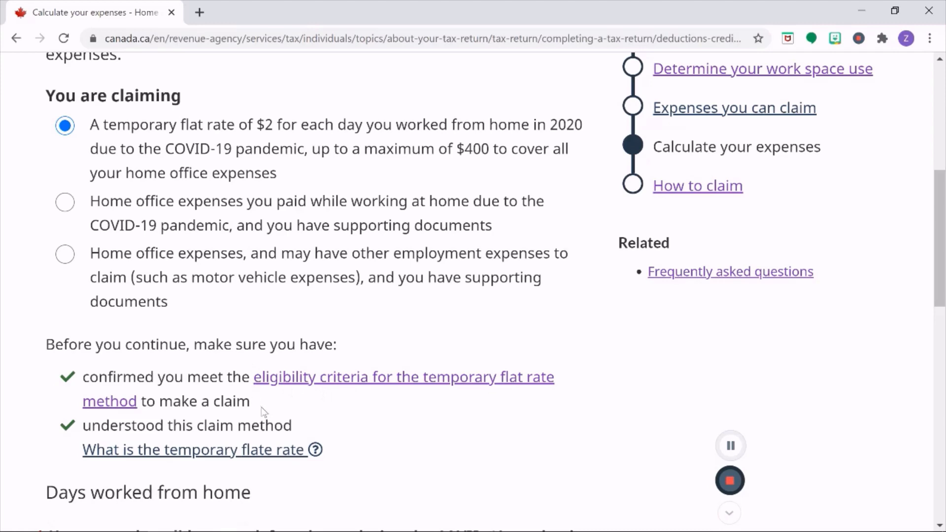
{"action": "scroll", "coordinate": [307, 413], "scroll_direction": "down", "scroll_amount": 5}
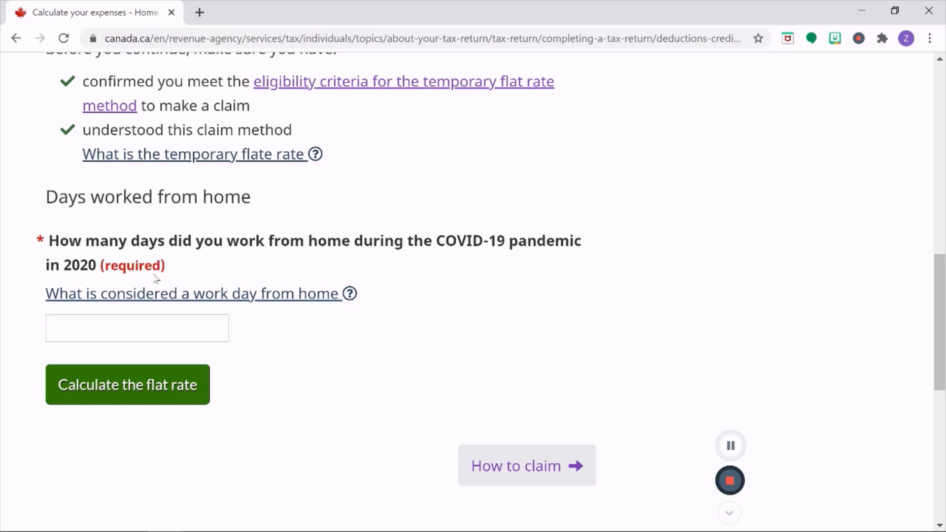
{"action": "left_click", "coordinate": [187, 334]}
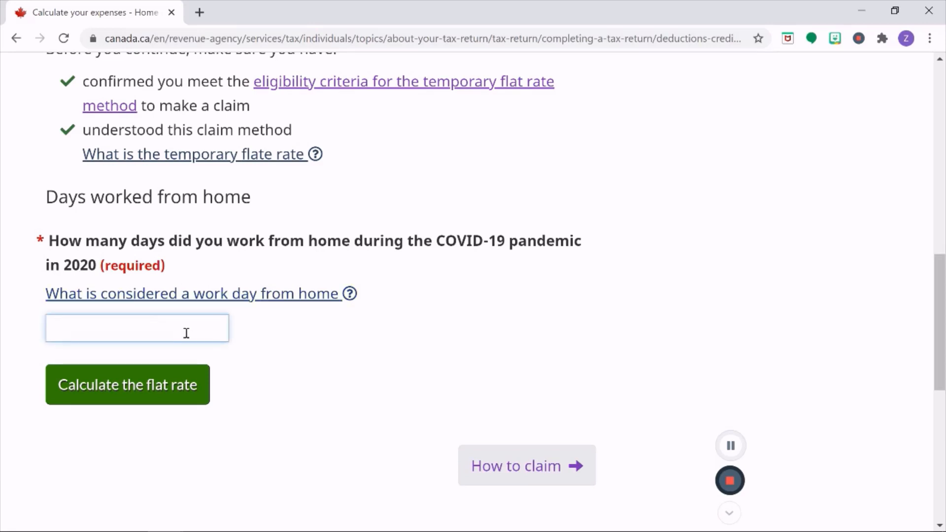
{"action": "type", "text": "150"}
{"action": "left_click", "coordinate": [143, 395]}
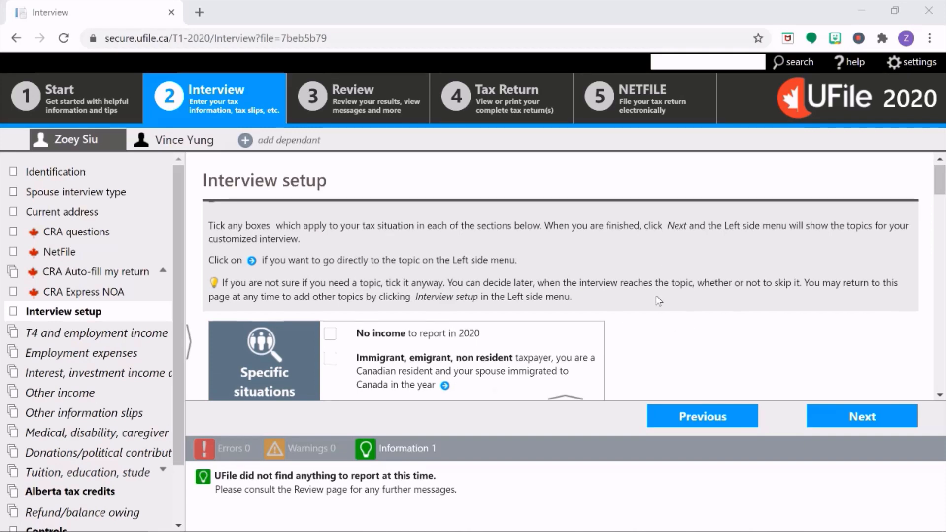
In the UFile interview, go past the setup to Employment expenses and add the T777S temporary flat rate method page.
{"action": "scroll", "coordinate": [656, 295], "scroll_direction": "down", "scroll_amount": 3}
{"action": "scroll", "coordinate": [658, 299], "scroll_direction": "down", "scroll_amount": 5}
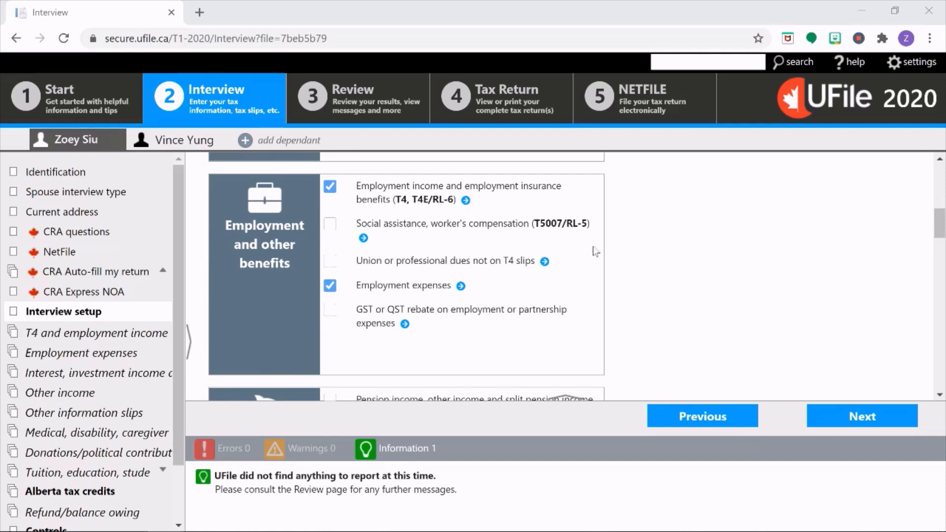
{"action": "left_click", "coordinate": [885, 410]}
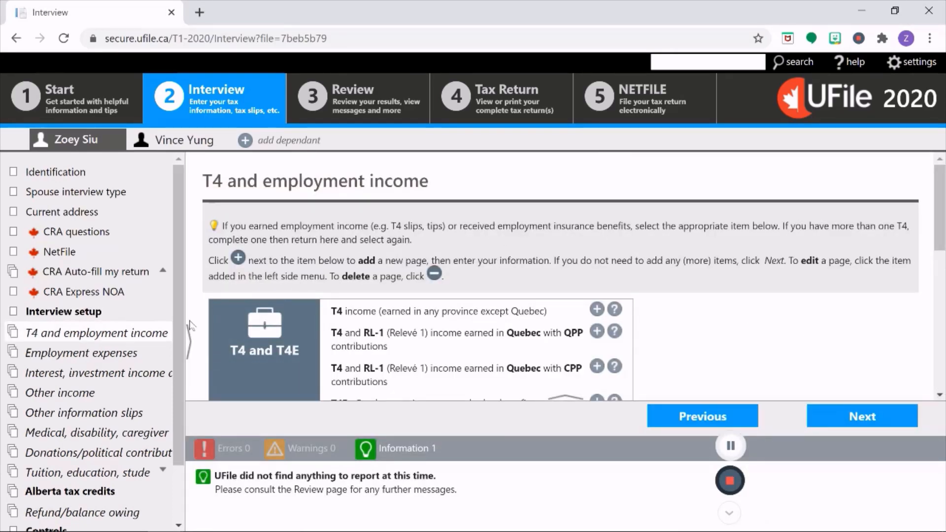
{"action": "left_click", "coordinate": [81, 353]}
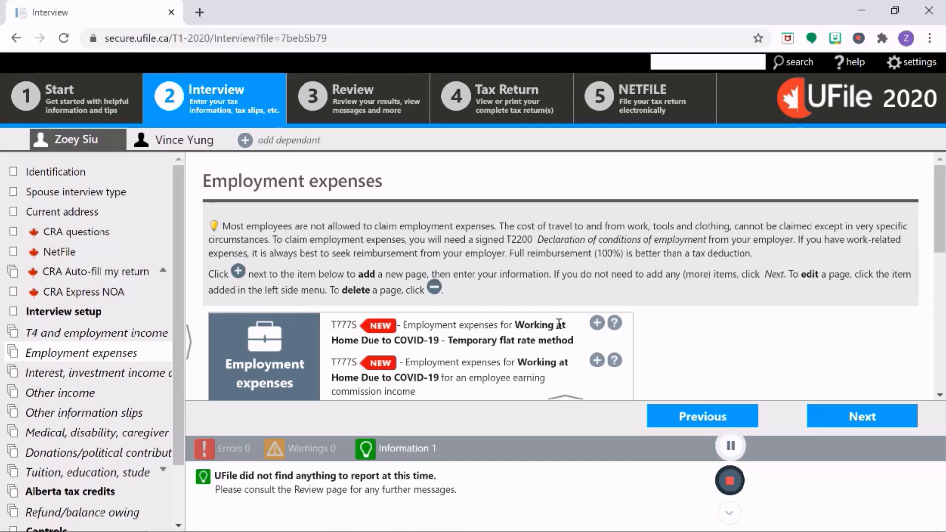
{"action": "left_click", "coordinate": [598, 324]}
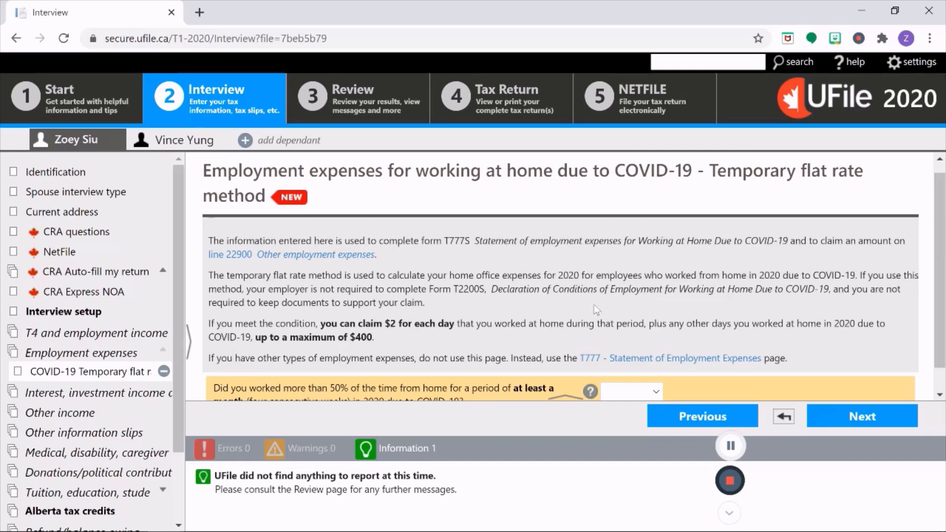
Answer Yes to working over 50% from home for at least a month and set the total days worked from home to 150.
{"action": "scroll", "coordinate": [547, 321], "scroll_direction": "down", "scroll_amount": 1}
{"action": "left_click", "coordinate": [660, 365]}
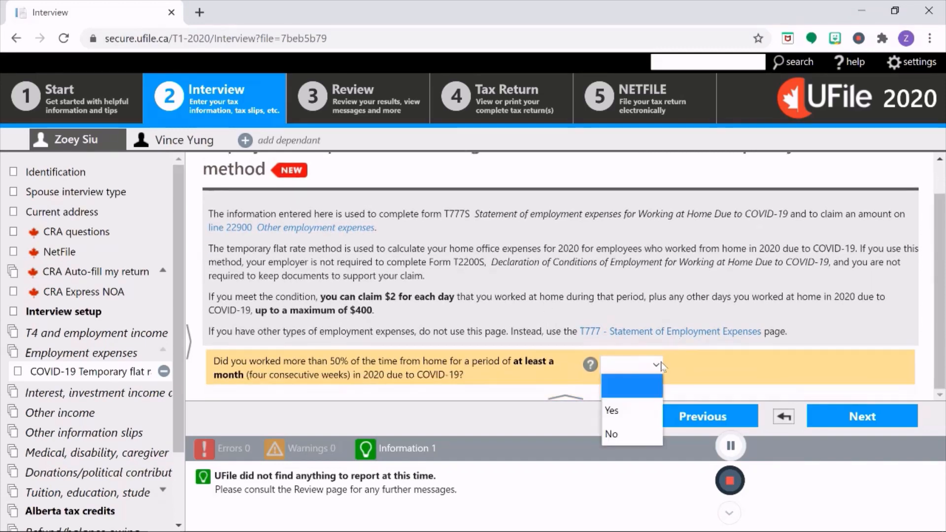
{"action": "left_click", "coordinate": [628, 405]}
{"action": "scroll", "coordinate": [737, 311], "scroll_direction": "down", "scroll_amount": 1}
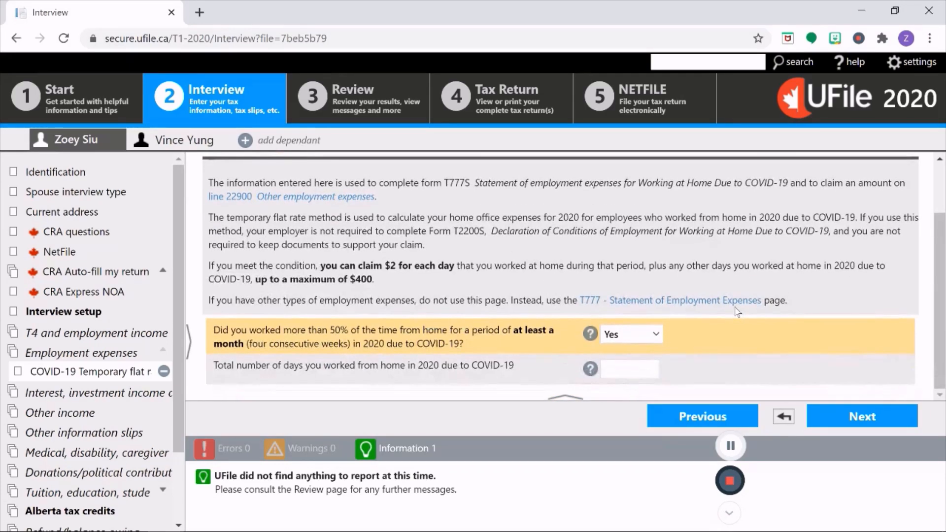
{"action": "left_click", "coordinate": [637, 373]}
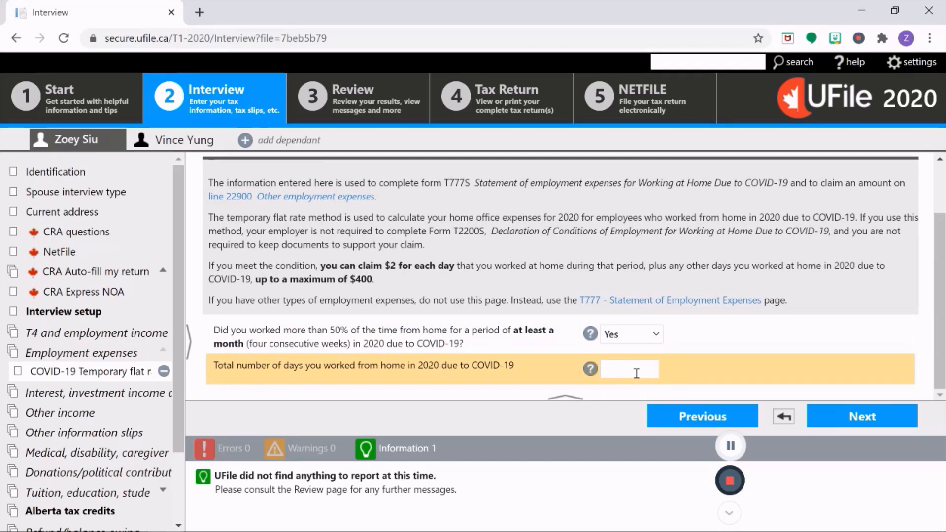
{"action": "type", "text": "150"}
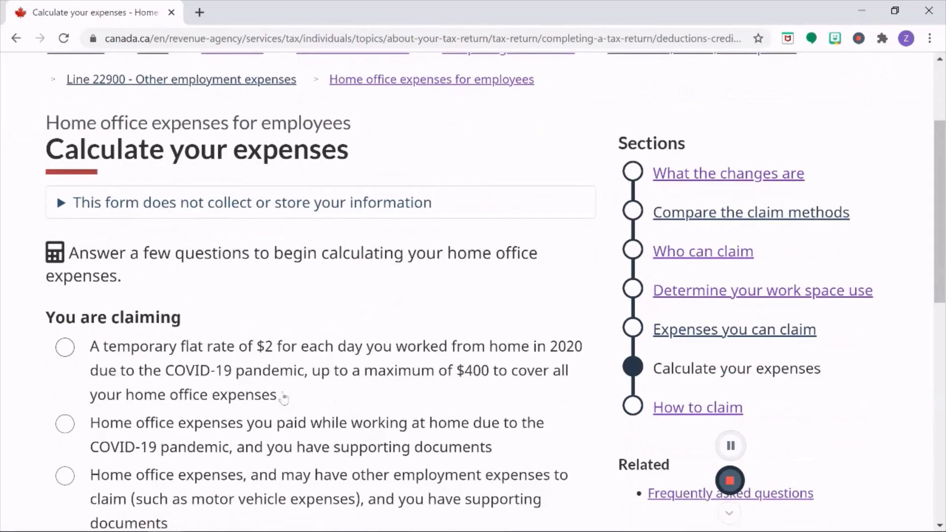
In the CRA expense calculator, choose home office expenses paid due to COVID-19 with supporting documents and a rented residence without a move.
{"action": "scroll", "coordinate": [210, 400], "scroll_direction": "down", "scroll_amount": 1}
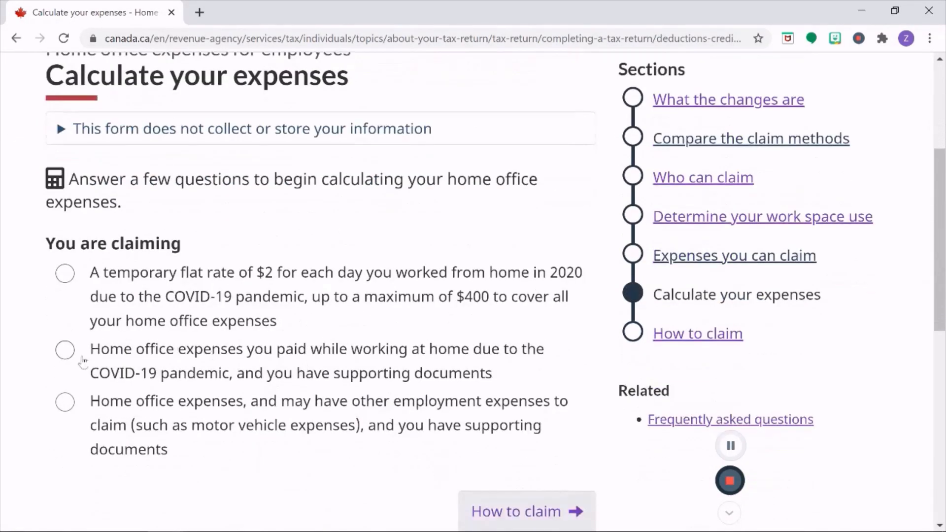
{"action": "left_click", "coordinate": [65, 350]}
{"action": "scroll", "coordinate": [285, 330], "scroll_direction": "down", "scroll_amount": 2}
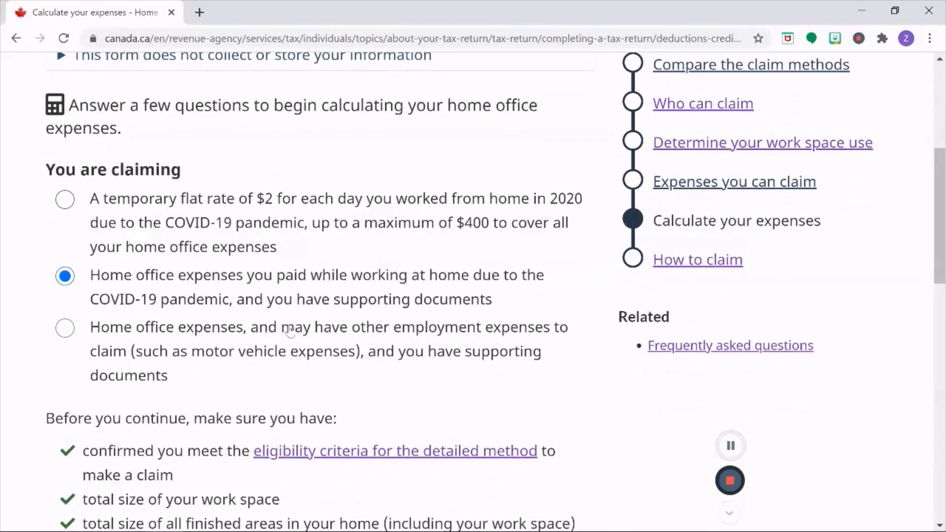
{"action": "scroll", "coordinate": [293, 331], "scroll_direction": "down", "scroll_amount": 3}
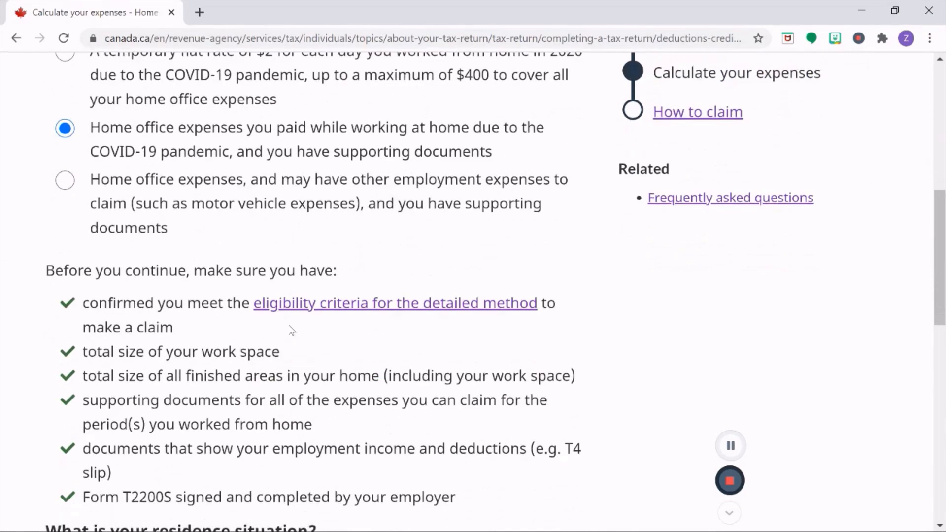
{"action": "scroll", "coordinate": [291, 326], "scroll_direction": "down", "scroll_amount": 1}
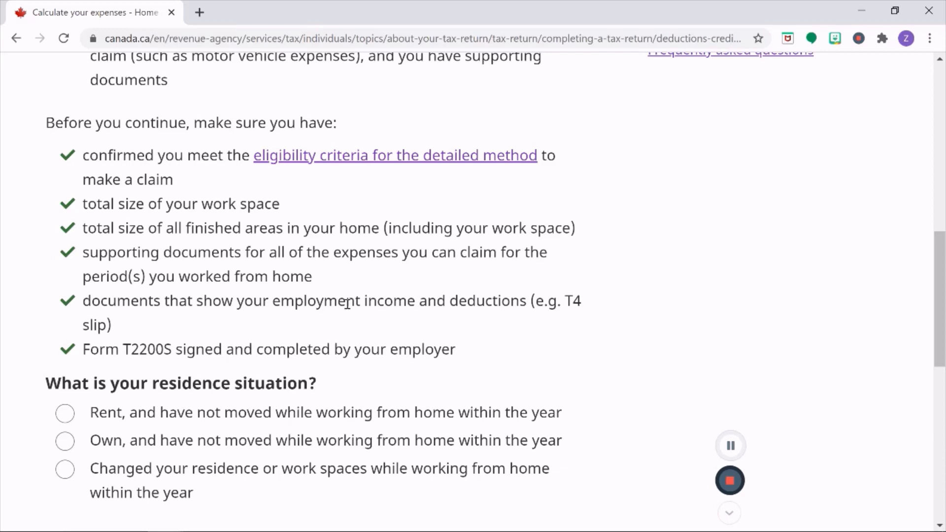
{"action": "scroll", "coordinate": [206, 307], "scroll_direction": "down", "scroll_amount": 1}
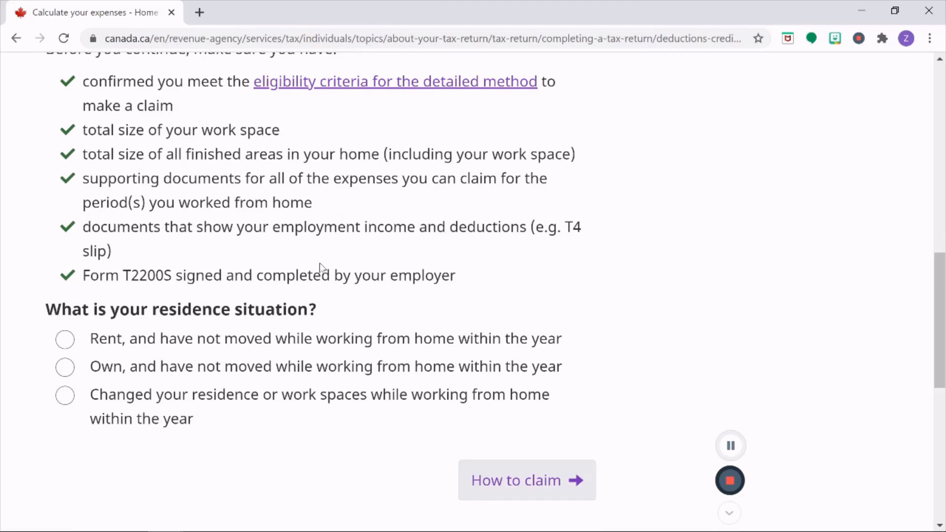
{"action": "left_click", "coordinate": [65, 339]}
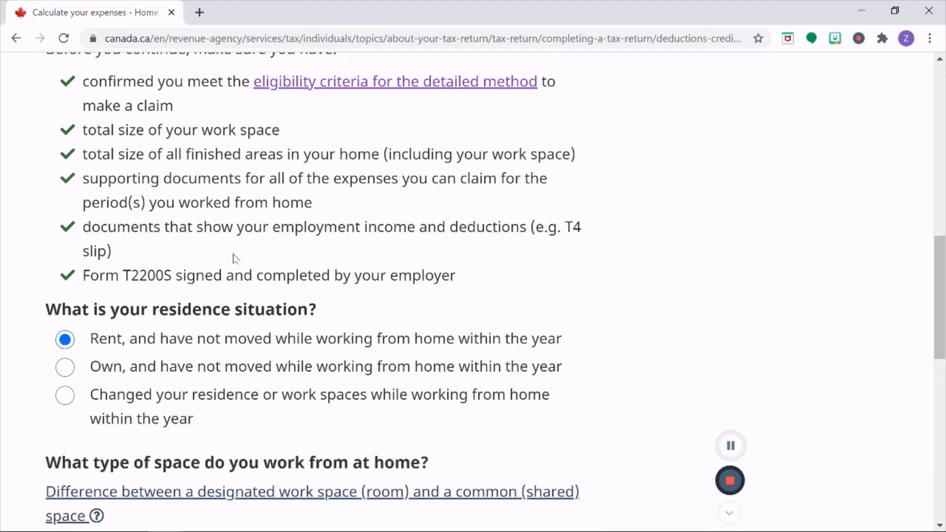
Set the work space type to Designated work space (room) and the measurement units to square feet.
{"action": "scroll", "coordinate": [235, 256], "scroll_direction": "down", "scroll_amount": 2}
{"action": "scroll", "coordinate": [236, 256], "scroll_direction": "down", "scroll_amount": 1}
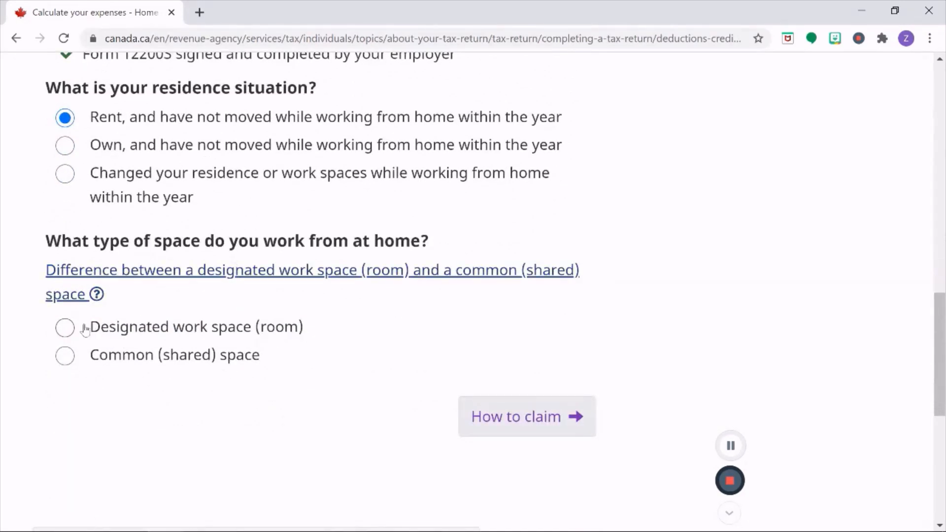
{"action": "left_click", "coordinate": [69, 328]}
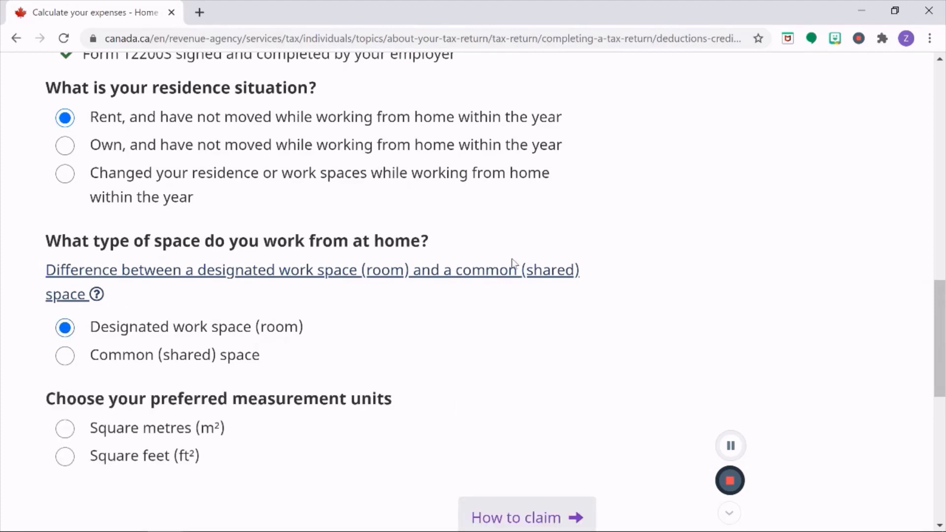
{"action": "scroll", "coordinate": [510, 264], "scroll_direction": "down", "scroll_amount": 1}
{"action": "scroll", "coordinate": [382, 275], "scroll_direction": "down", "scroll_amount": 1}
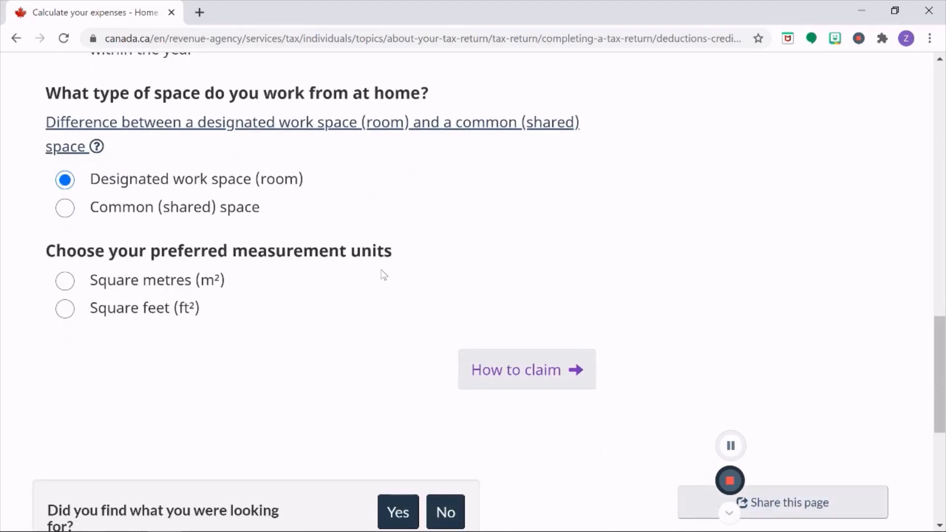
{"action": "left_click", "coordinate": [66, 309]}
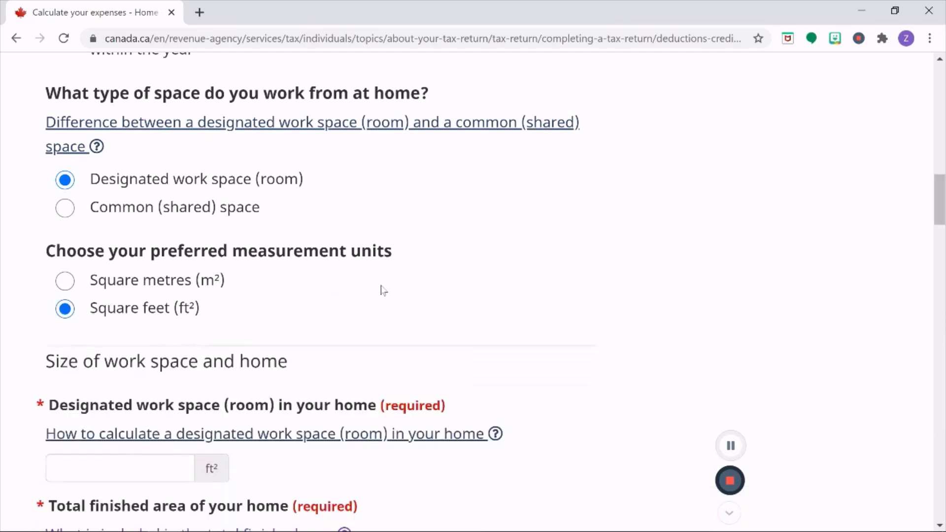
Set the designated work space to 100 ft² and the total finished area of the home to 1000 ft².
{"action": "scroll", "coordinate": [384, 291], "scroll_direction": "down", "scroll_amount": 2}
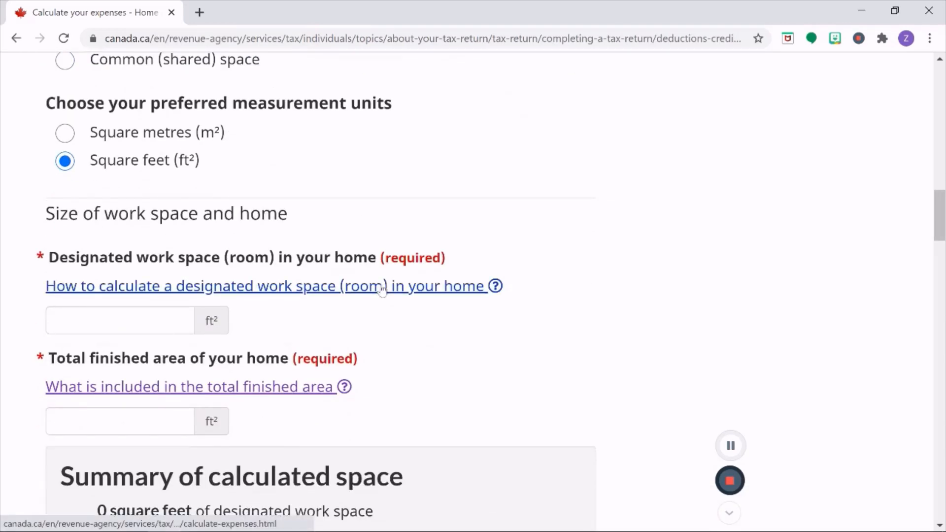
{"action": "left_click", "coordinate": [180, 329]}
{"action": "type", "text": "100"}
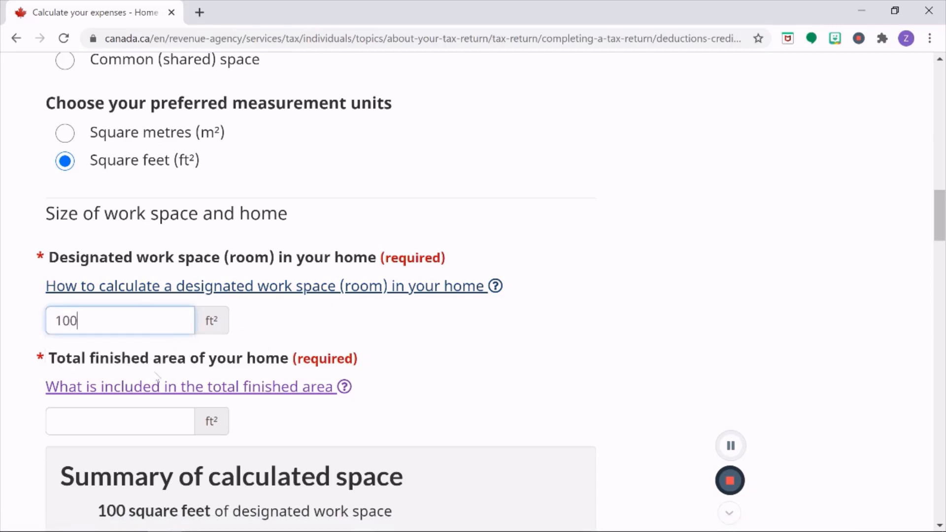
{"action": "left_click", "coordinate": [149, 424]}
{"action": "type", "text": "10"}
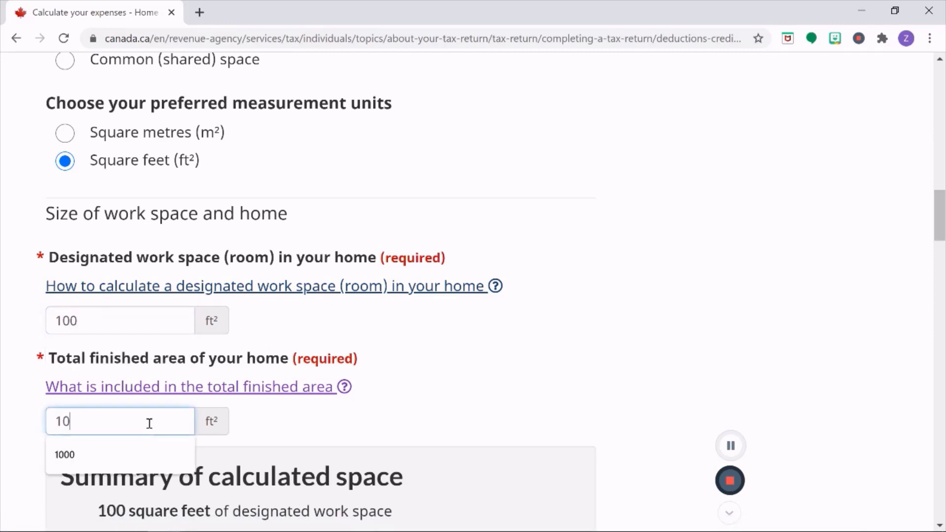
{"action": "type", "text": "00"}
{"action": "left_click", "coordinate": [528, 336]}
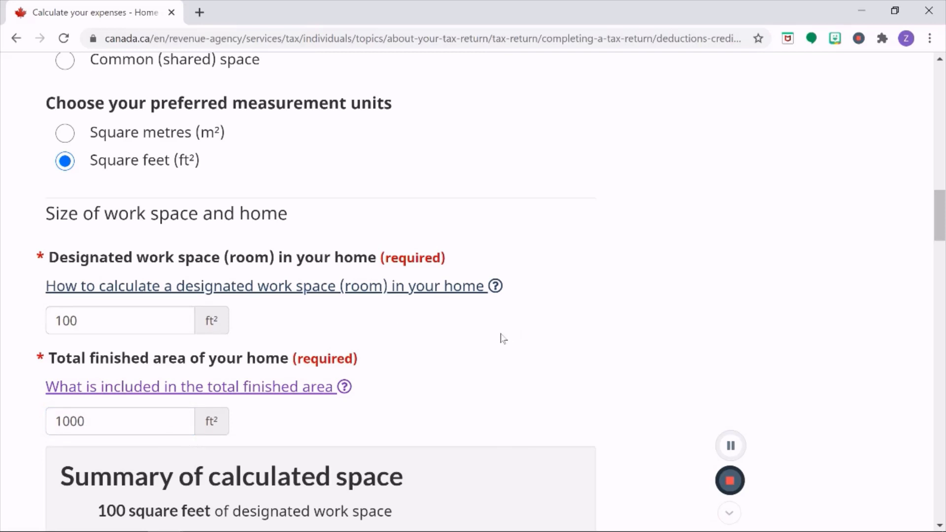
Read the help on what counts as total finished area and on how to calculate a designated work space.
{"action": "left_click", "coordinate": [344, 392]}
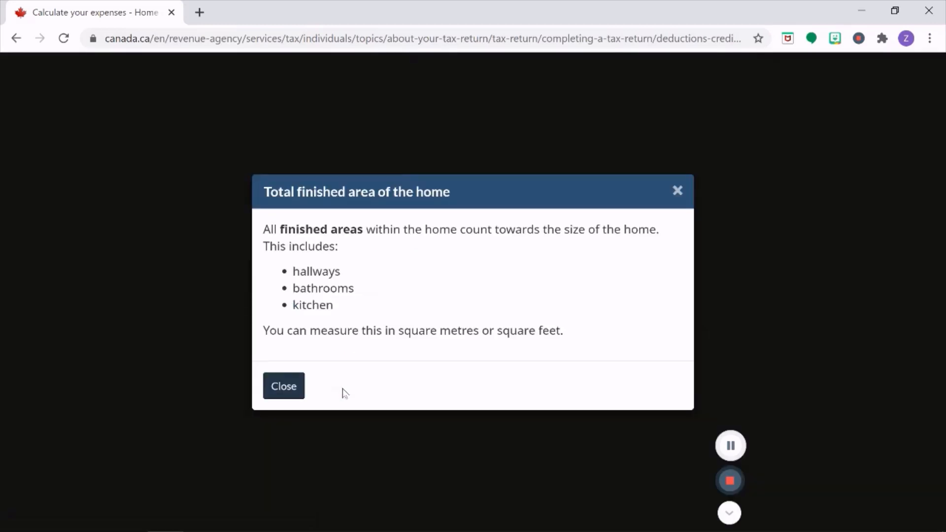
{"action": "left_click", "coordinate": [678, 191]}
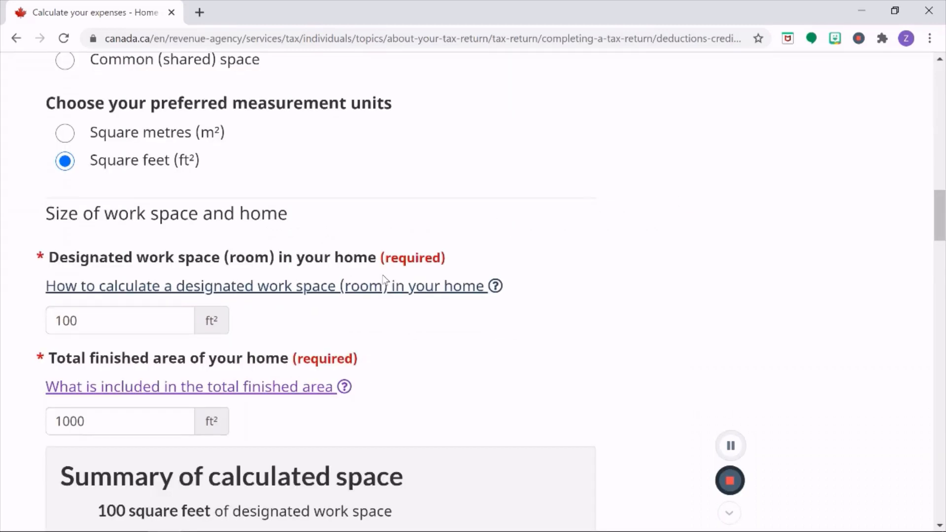
{"action": "left_click", "coordinate": [393, 292]}
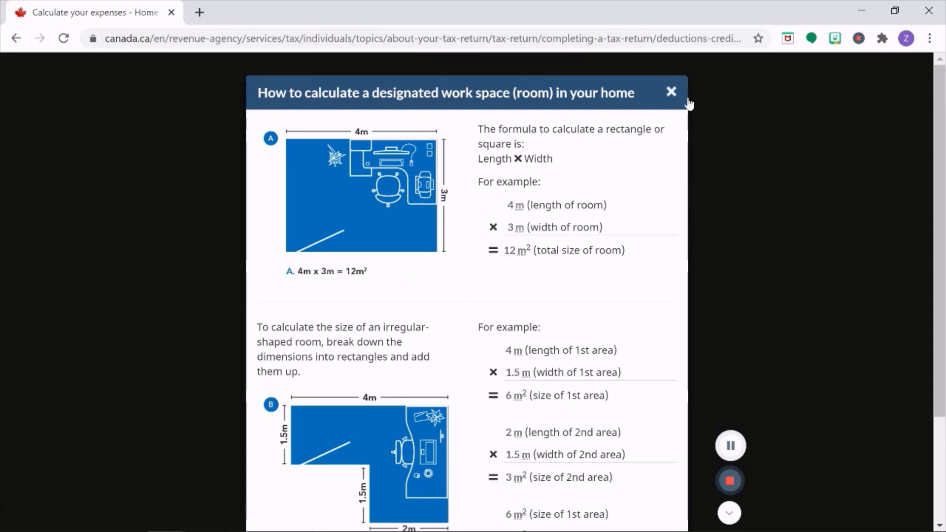
{"action": "left_click", "coordinate": [673, 94]}
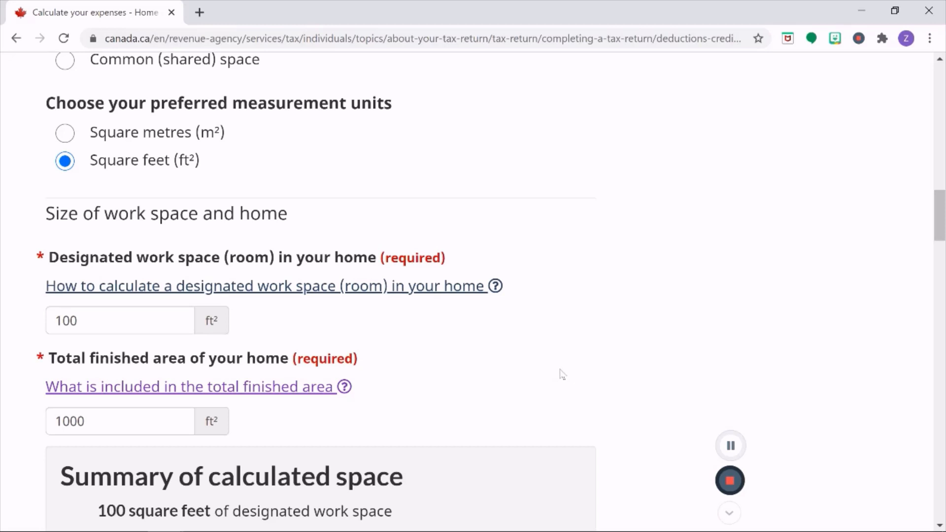
{"action": "scroll", "coordinate": [562, 375], "scroll_direction": "down", "scroll_amount": 1}
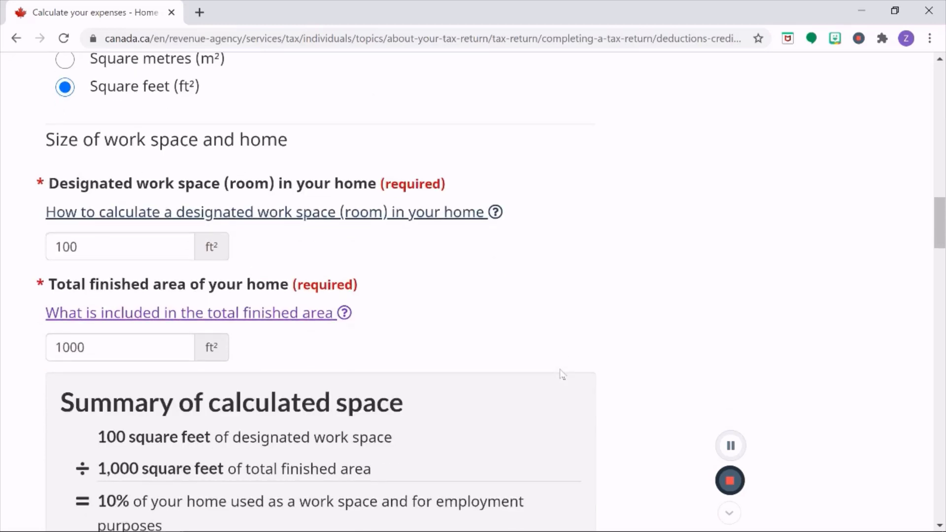
Set the start of period 1 worked at home to April 1, 2020.
{"action": "scroll", "coordinate": [562, 375], "scroll_direction": "down", "scroll_amount": 1}
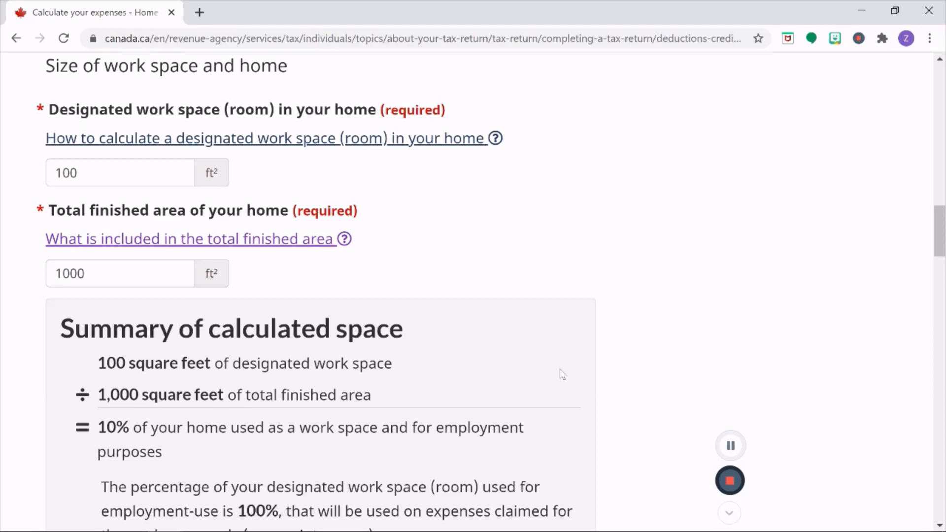
{"action": "scroll", "coordinate": [562, 375], "scroll_direction": "down", "scroll_amount": 3}
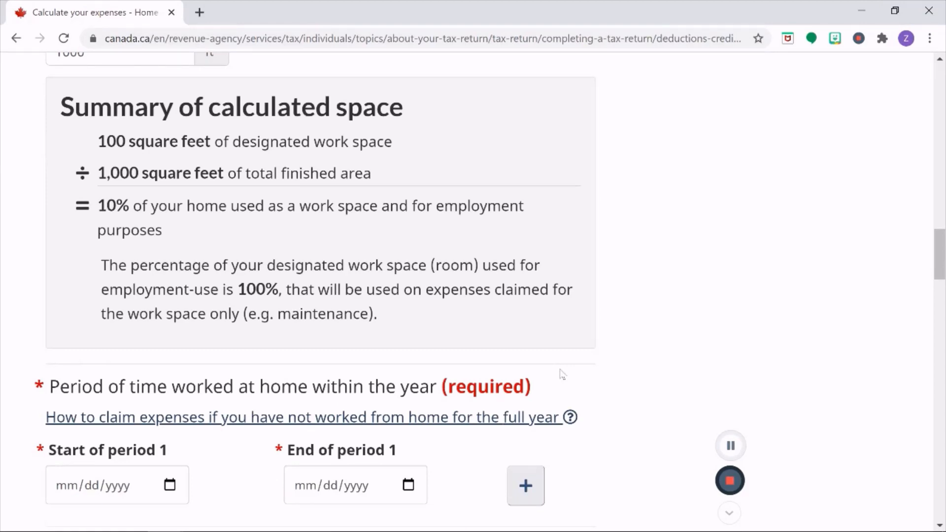
{"action": "scroll", "coordinate": [562, 375], "scroll_direction": "down", "scroll_amount": 1}
{"action": "scroll", "coordinate": [563, 375], "scroll_direction": "down", "scroll_amount": 1}
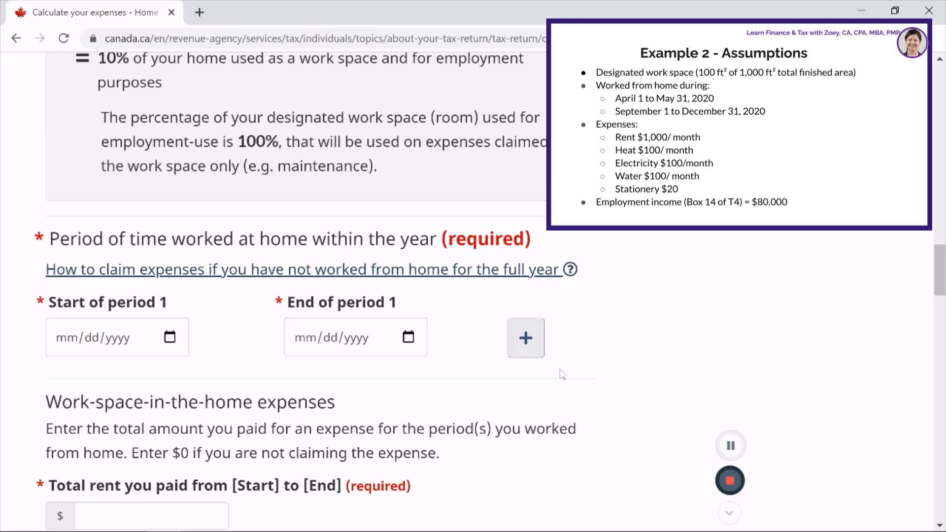
{"action": "scroll", "coordinate": [542, 370], "scroll_direction": "down", "scroll_amount": 1}
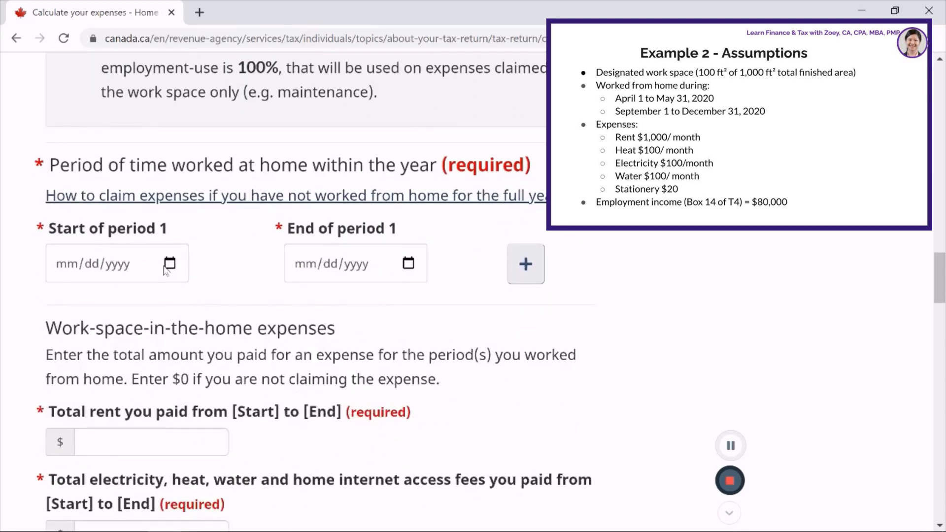
{"action": "left_click", "coordinate": [168, 266]}
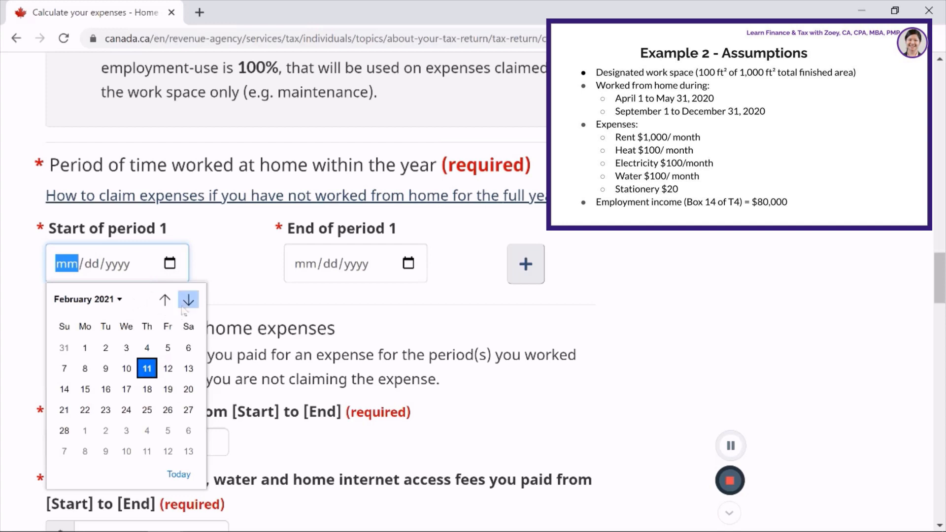
{"action": "left_click", "coordinate": [164, 299]}
{"action": "left_click", "coordinate": [164, 300]}
{"action": "left_click", "coordinate": [165, 300]}
{"action": "left_click", "coordinate": [164, 299]}
{"action": "left_click", "coordinate": [164, 299]}
{"action": "left_click", "coordinate": [164, 300]}
{"action": "left_click", "coordinate": [165, 300]}
{"action": "left_click", "coordinate": [165, 300]}
{"action": "left_click", "coordinate": [165, 300]}
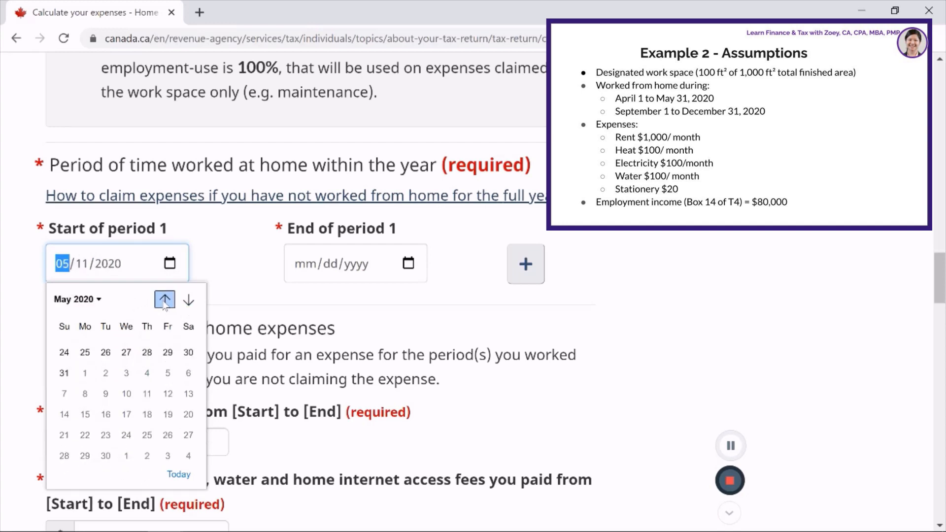
{"action": "left_click", "coordinate": [165, 299]}
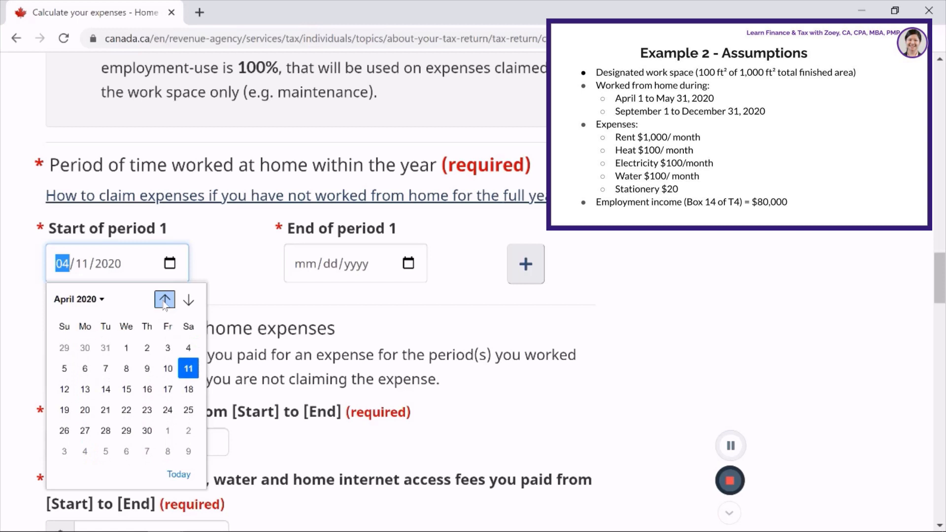
{"action": "left_click", "coordinate": [126, 348]}
Set the end of period 1 worked at home to May 31, 2020.
{"action": "left_click", "coordinate": [395, 264]}
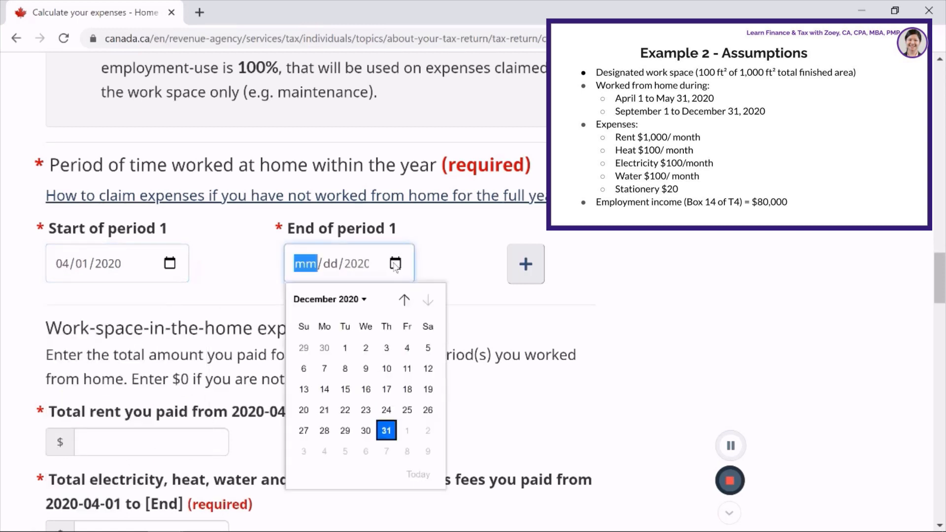
{"action": "left_click", "coordinate": [404, 299]}
{"action": "left_click", "coordinate": [404, 299]}
{"action": "left_click", "coordinate": [405, 299]}
{"action": "left_click", "coordinate": [404, 299]}
{"action": "left_click", "coordinate": [404, 299]}
{"action": "left_click", "coordinate": [404, 299]}
{"action": "left_click", "coordinate": [405, 300]}
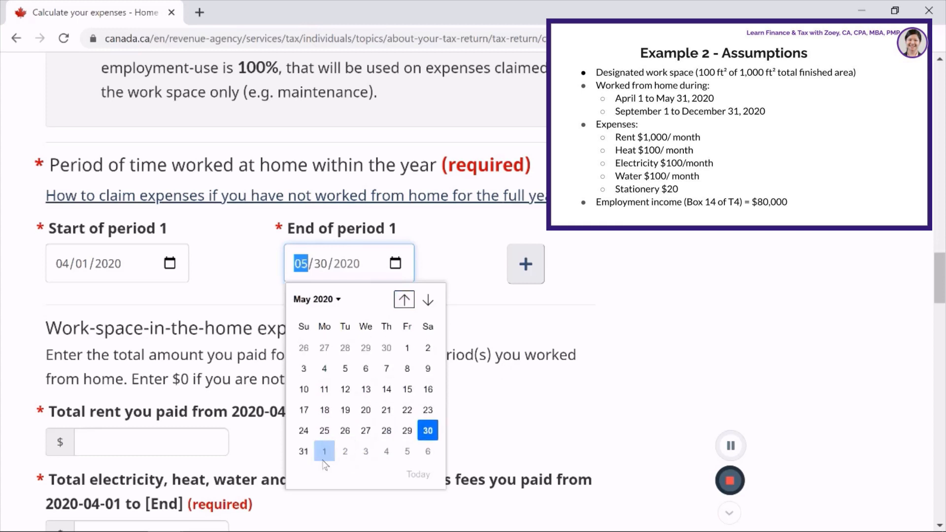
{"action": "left_click", "coordinate": [304, 452]}
Add a second period worked at home, running from September 1, 2020 to December 31, 2020.
{"action": "left_click", "coordinate": [526, 264]}
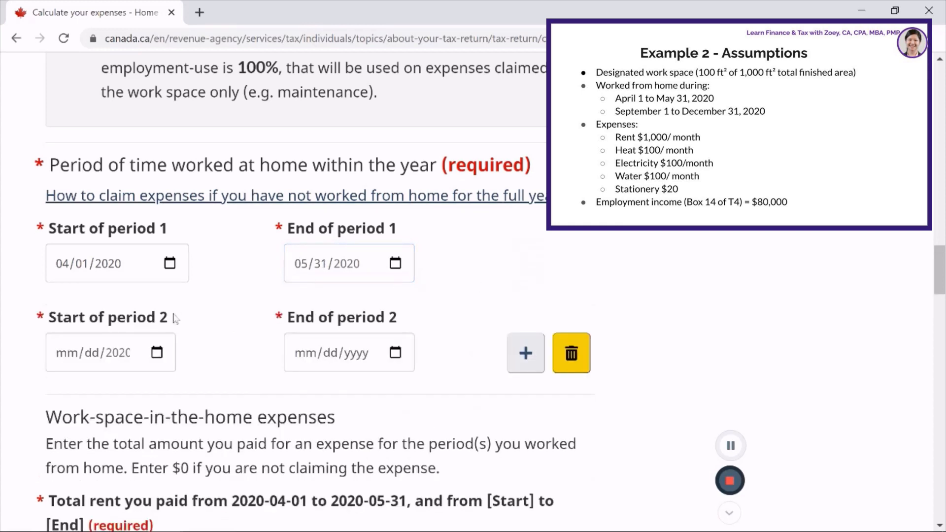
{"action": "left_click", "coordinate": [157, 353]}
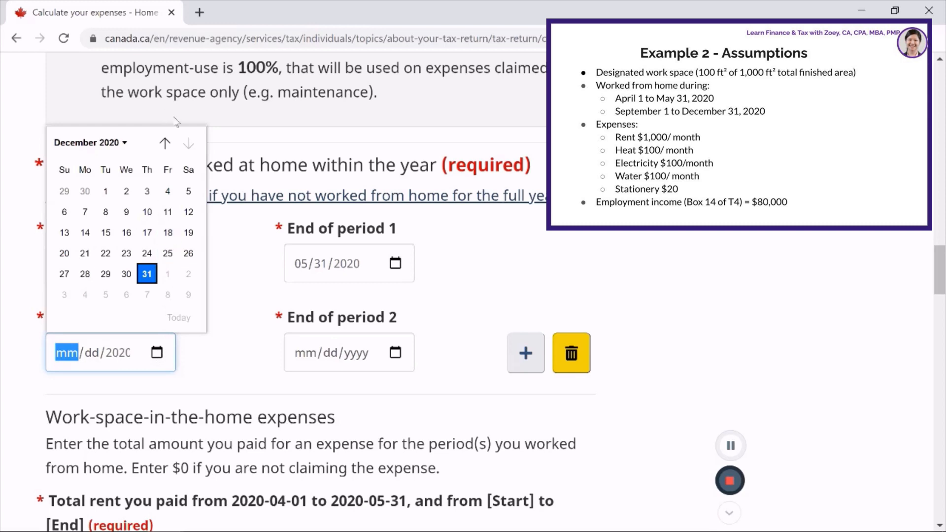
{"action": "left_click", "coordinate": [164, 143]}
{"action": "left_click", "coordinate": [165, 143]}
{"action": "left_click", "coordinate": [167, 143]}
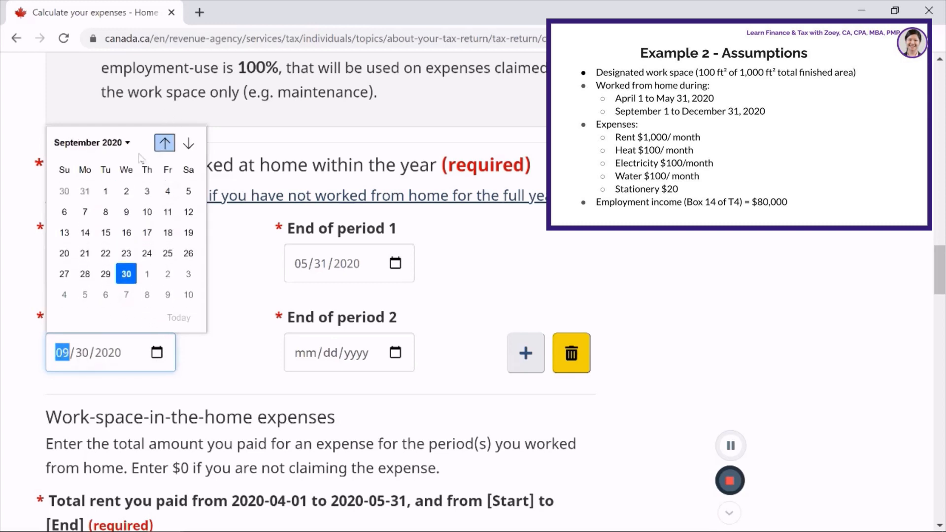
{"action": "left_click", "coordinate": [110, 193]}
{"action": "left_click", "coordinate": [396, 353]}
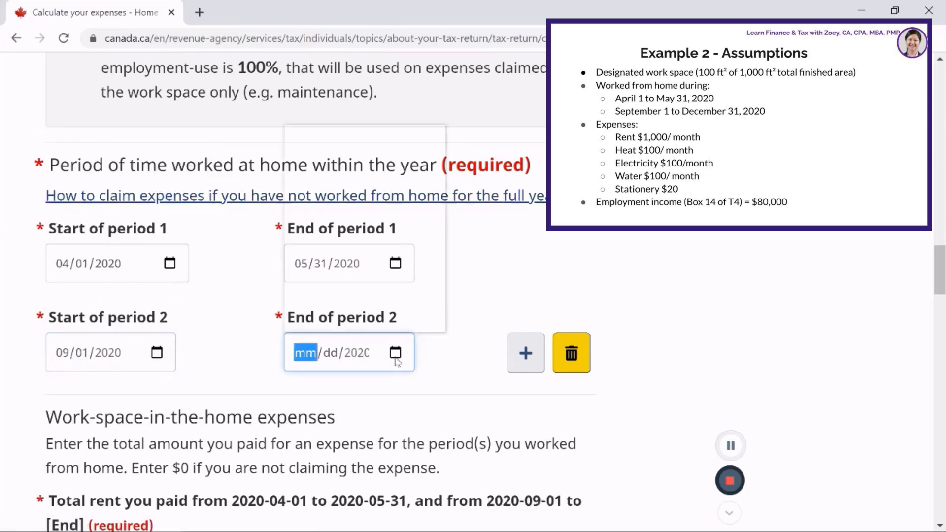
{"action": "left_click", "coordinate": [387, 275]}
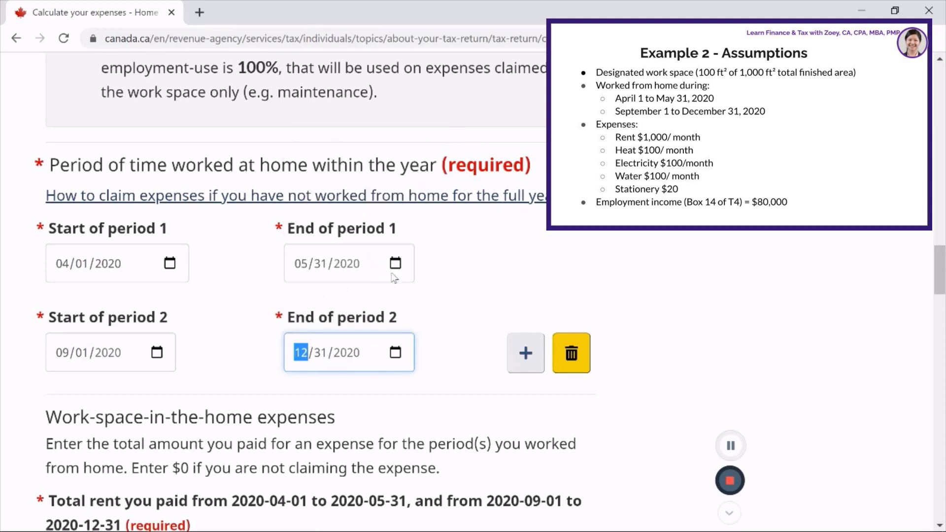
{"action": "left_click", "coordinate": [694, 334]}
Set the total rent paid to $6,000 and the electricity, heat, water and home internet fees to $1,800.
{"action": "scroll", "coordinate": [694, 333], "scroll_direction": "down", "scroll_amount": 3}
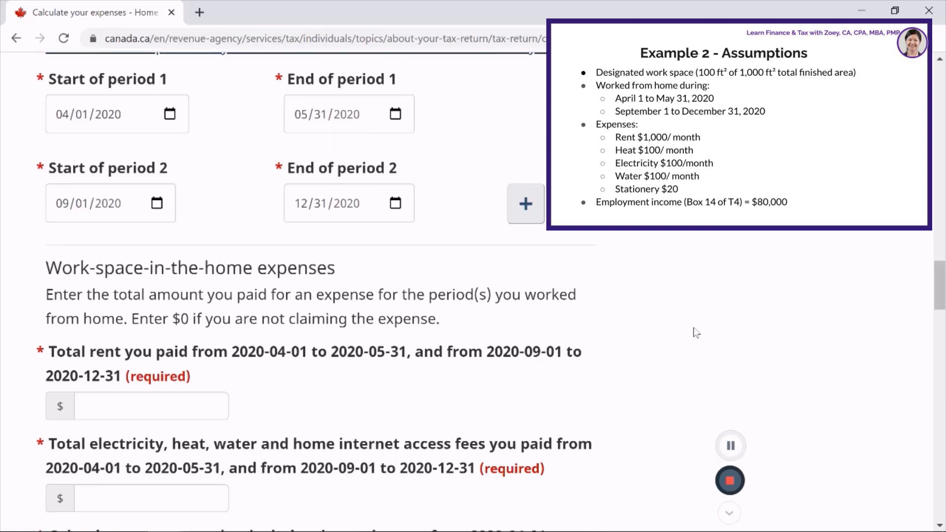
{"action": "scroll", "coordinate": [694, 333], "scroll_direction": "down", "scroll_amount": 2}
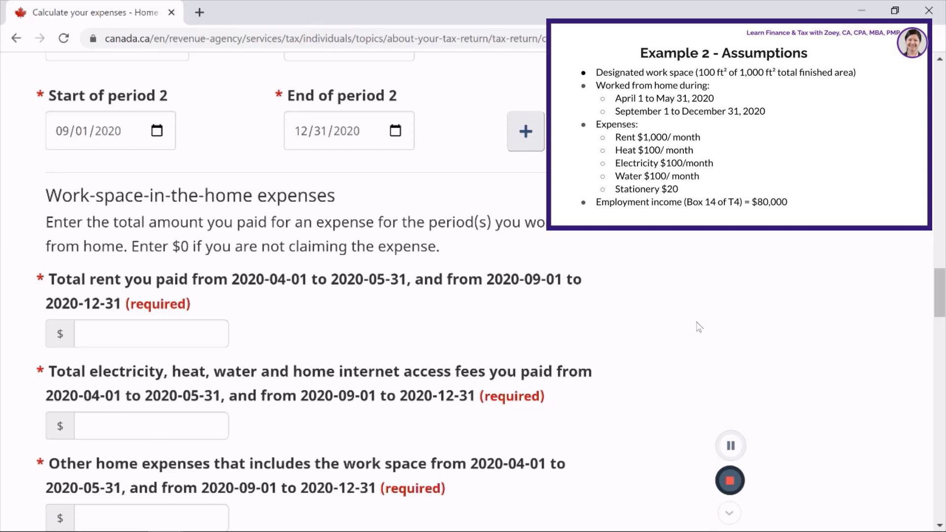
{"action": "left_click", "coordinate": [174, 335]}
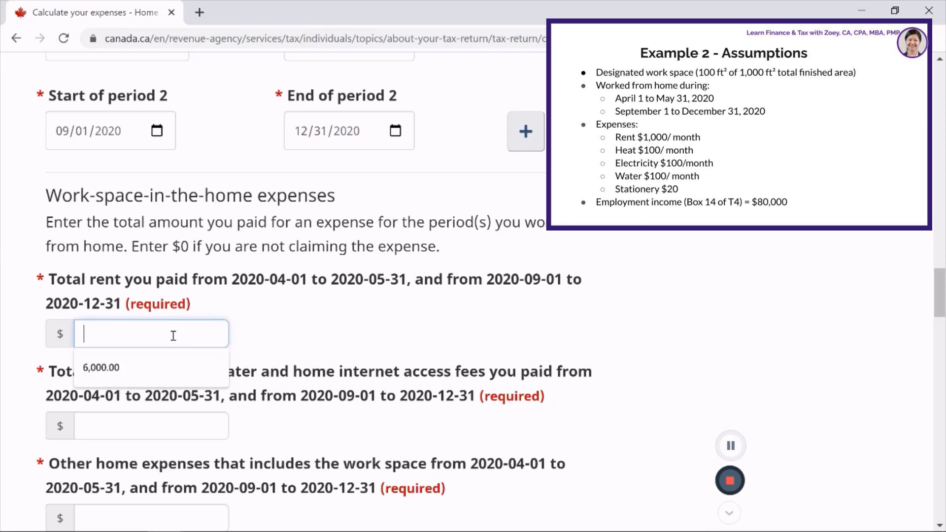
{"action": "type", "text": "6000"}
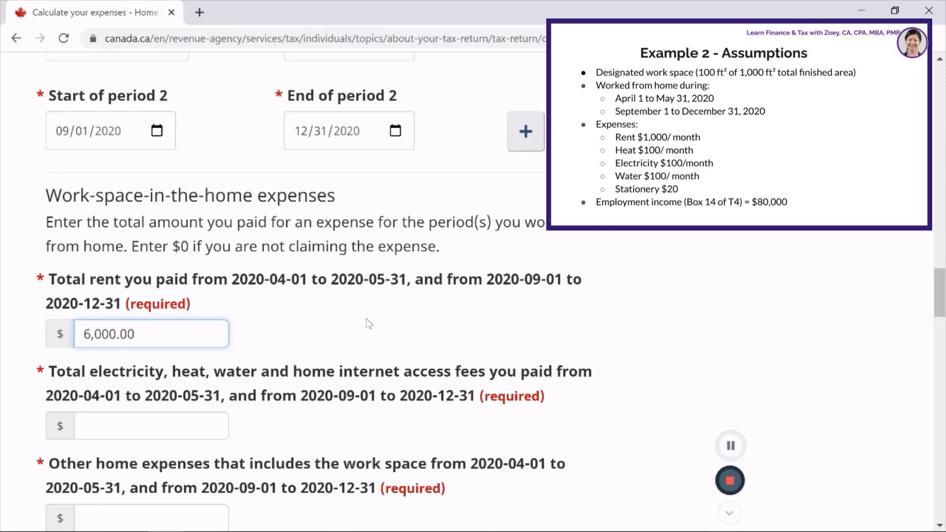
{"action": "left_click", "coordinate": [200, 430]}
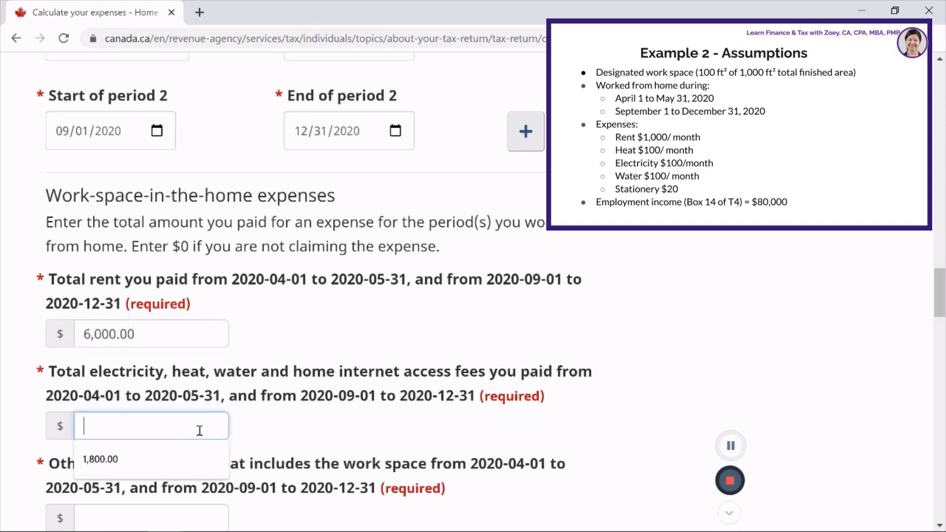
{"action": "type", "text": "1800"}
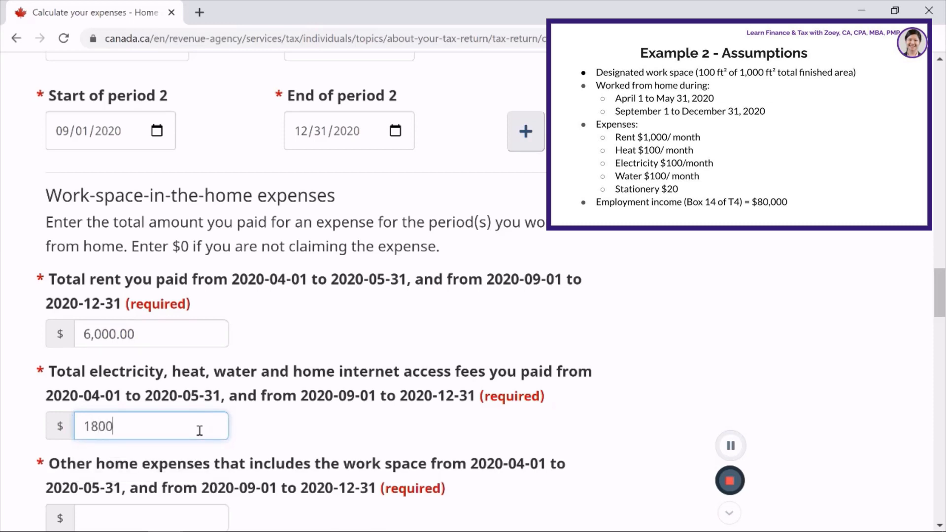
{"action": "left_click", "coordinate": [248, 440]}
Set the other home expenses and the maintenance costs for both the entire home and the designated work space to $0.
{"action": "scroll", "coordinate": [297, 437], "scroll_direction": "down", "scroll_amount": 3}
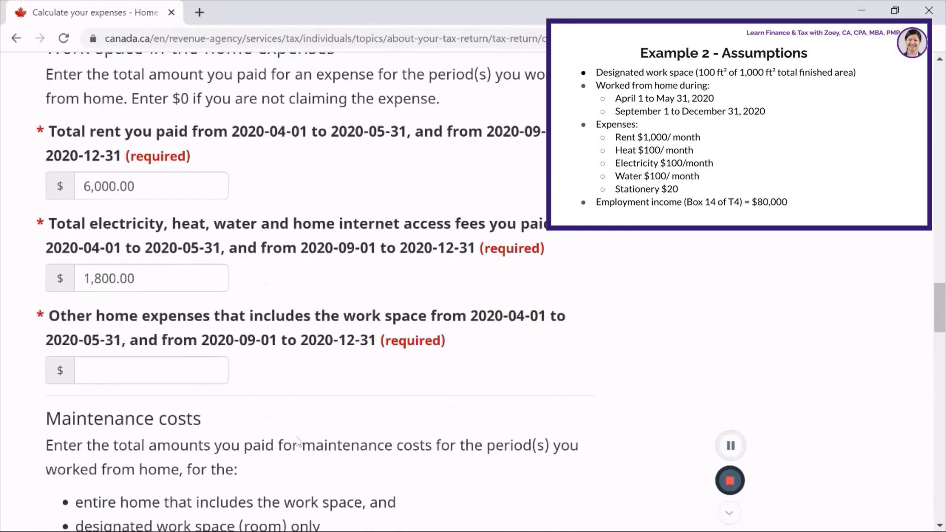
{"action": "left_click", "coordinate": [132, 383]}
{"action": "type", "text": "0"}
{"action": "left_click", "coordinate": [528, 394]}
{"action": "scroll", "coordinate": [531, 399], "scroll_direction": "down", "scroll_amount": 3}
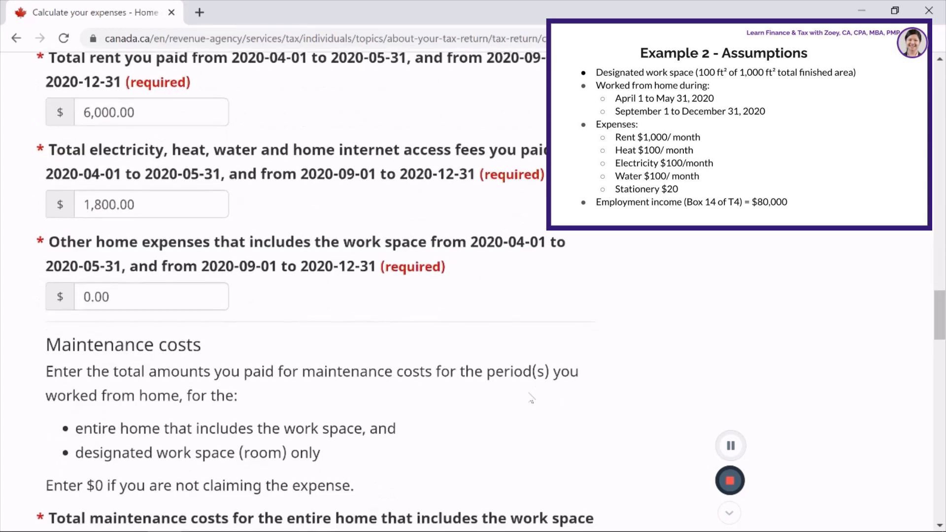
{"action": "scroll", "coordinate": [531, 398], "scroll_direction": "down", "scroll_amount": 6}
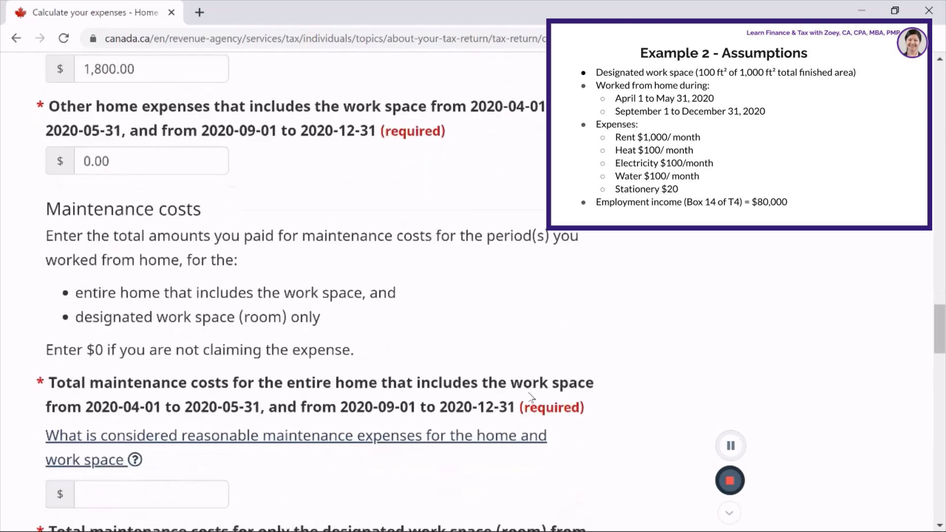
{"action": "left_click", "coordinate": [174, 324]}
{"action": "type", "text": "0"}
{"action": "left_click", "coordinate": [523, 330]}
{"action": "left_click", "coordinate": [138, 460]}
{"action": "type", "text": "0"}
{"action": "left_click", "coordinate": [728, 362]}
Set the supplies purchased to $20 and the other expenses that support working from home to $0.
{"action": "scroll", "coordinate": [699, 352], "scroll_direction": "down", "scroll_amount": 3}
{"action": "scroll", "coordinate": [699, 352], "scroll_direction": "down", "scroll_amount": 4}
{"action": "scroll", "coordinate": [198, 349], "scroll_direction": "down", "scroll_amount": 2}
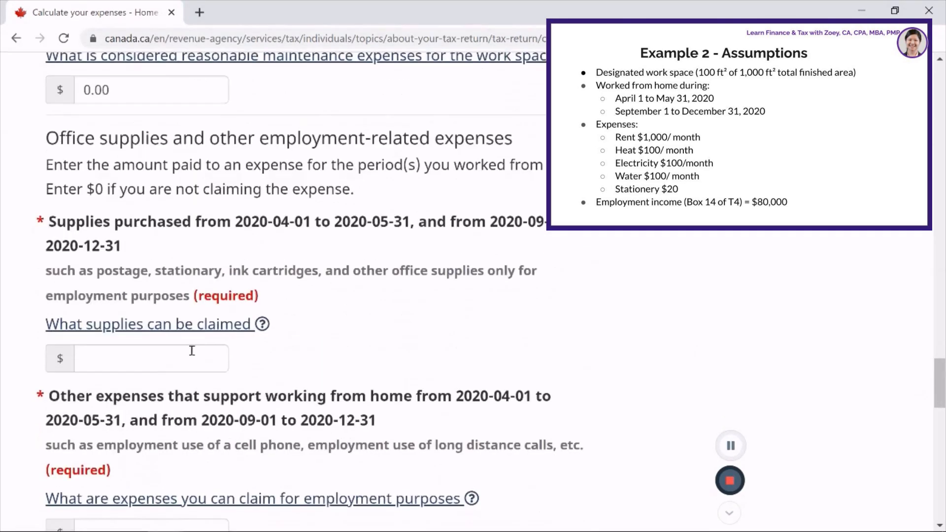
{"action": "left_click", "coordinate": [147, 355]}
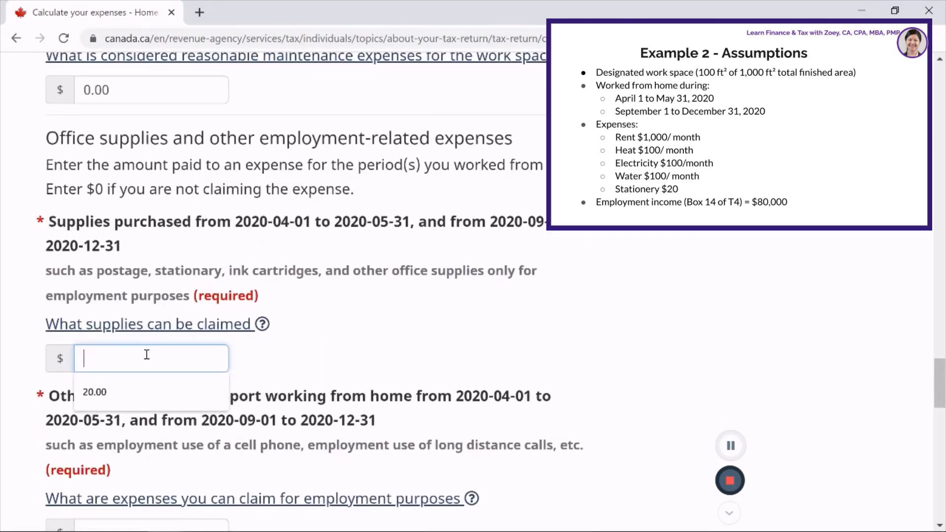
{"action": "type", "text": "20"}
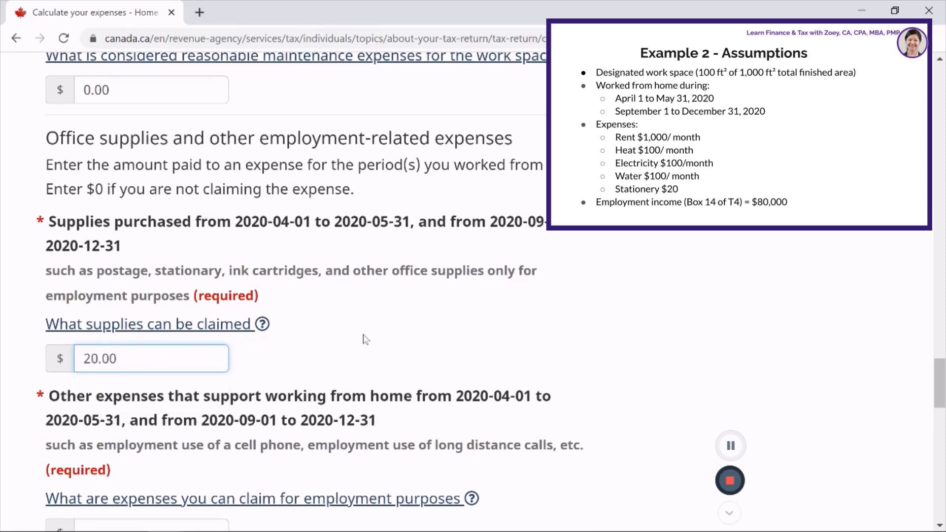
{"action": "left_click", "coordinate": [365, 339]}
{"action": "scroll", "coordinate": [365, 339], "scroll_direction": "down", "scroll_amount": 1}
{"action": "scroll", "coordinate": [365, 339], "scroll_direction": "down", "scroll_amount": 3}
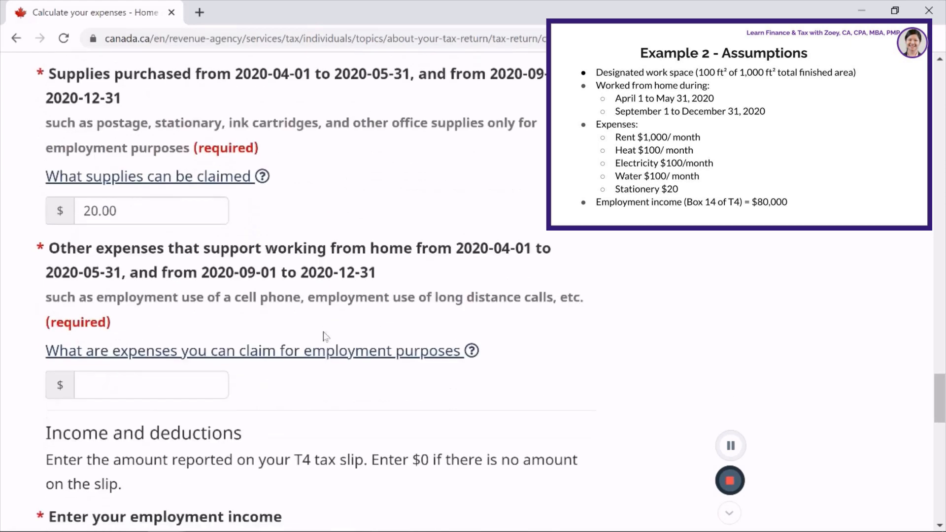
{"action": "left_click", "coordinate": [163, 384]}
{"action": "type", "text": "0"}
{"action": "left_click", "coordinate": [617, 334]}
Set the employment income from box 14 of the T4 slips to $80,000.
{"action": "scroll", "coordinate": [618, 334], "scroll_direction": "down", "scroll_amount": 6}
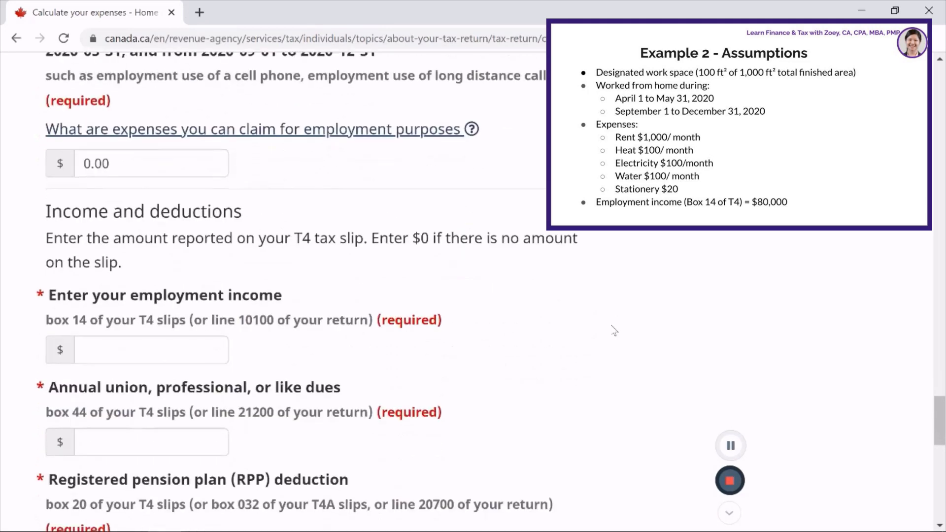
{"action": "scroll", "coordinate": [615, 331], "scroll_direction": "down", "scroll_amount": 2}
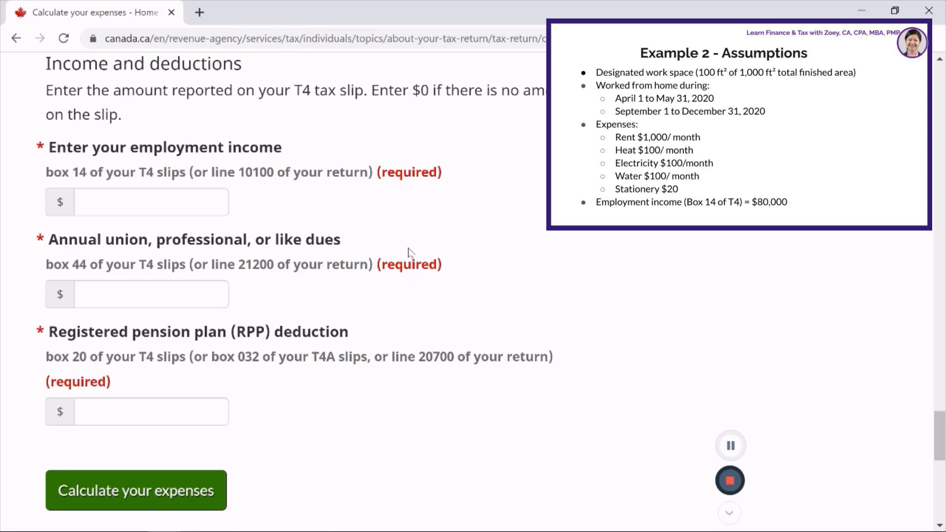
{"action": "left_click", "coordinate": [210, 196]}
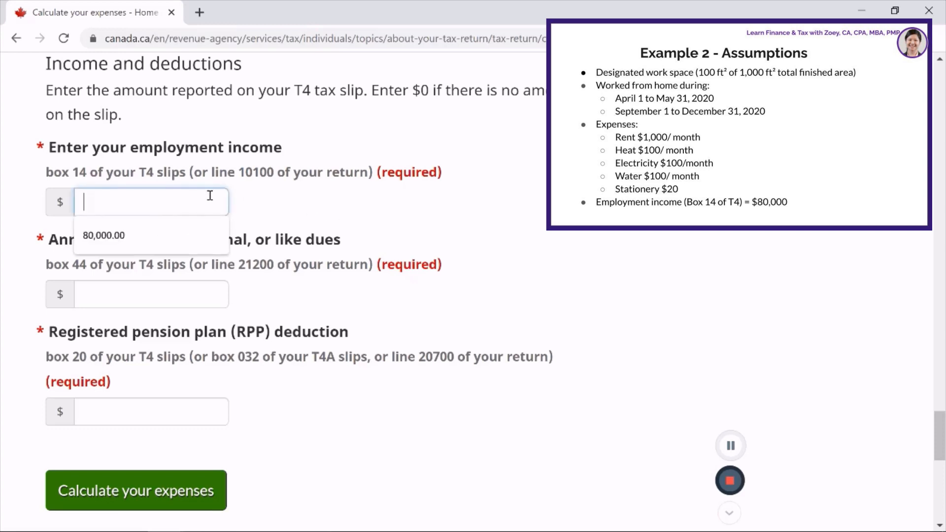
{"action": "type", "text": "80000"}
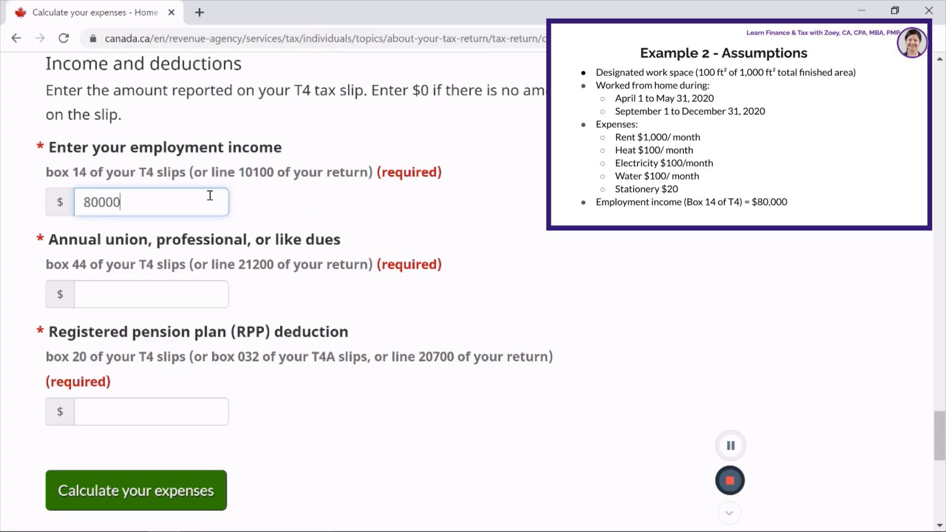
{"action": "left_click", "coordinate": [340, 224]}
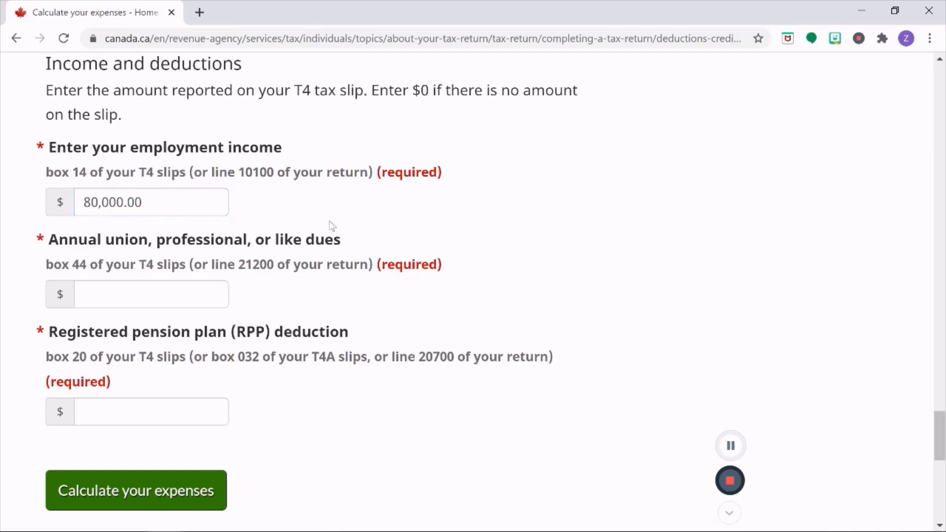
Set the annual union or professional dues and the RPP deduction to $0, and calculate the expenses.
{"action": "left_click", "coordinate": [179, 303]}
{"action": "type", "text": "0"}
{"action": "left_click", "coordinate": [152, 414]}
{"action": "type", "text": "0"}
{"action": "left_click", "coordinate": [333, 414]}
{"action": "left_click", "coordinate": [193, 493]}
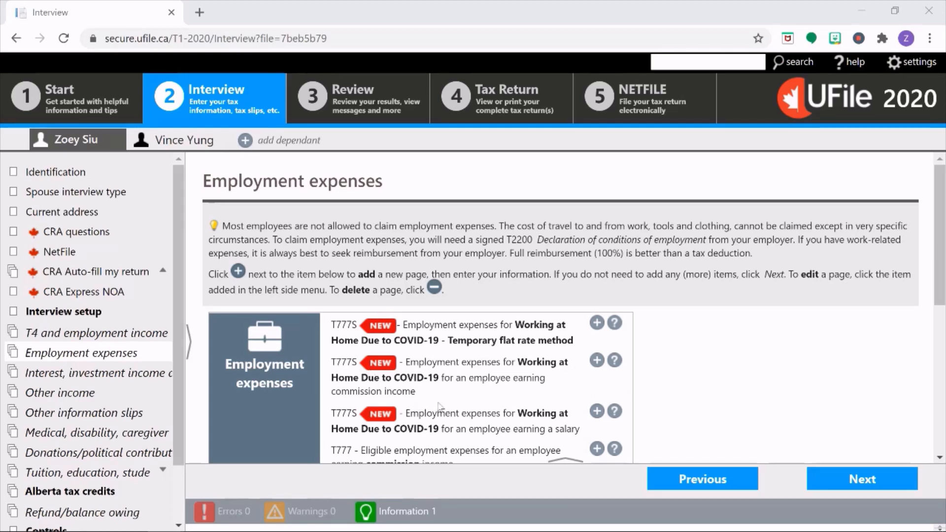
In UFile, add the T777S employment expenses page for working at home due to COVID-19 for an employee earning a salary.
{"action": "left_click", "coordinate": [597, 412]}
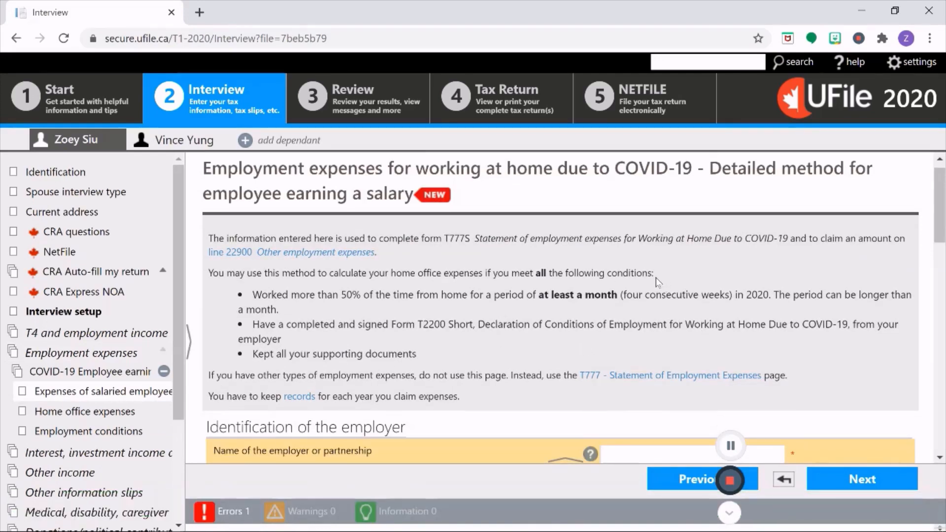
{"action": "scroll", "coordinate": [650, 286], "scroll_direction": "down", "scroll_amount": 3}
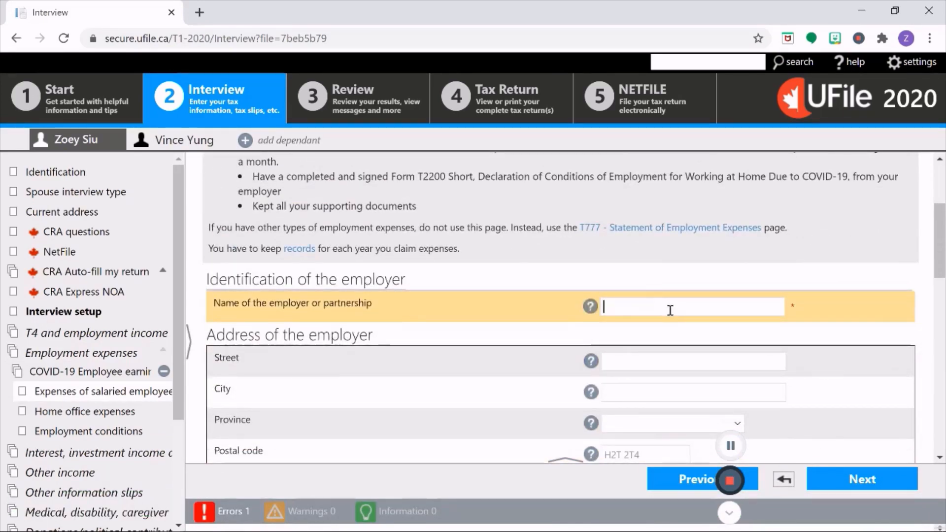
Enter ABC as the employer's name and set the beginning date of the employment period to 01-01-2020.
{"action": "type", "text": "ABC"}
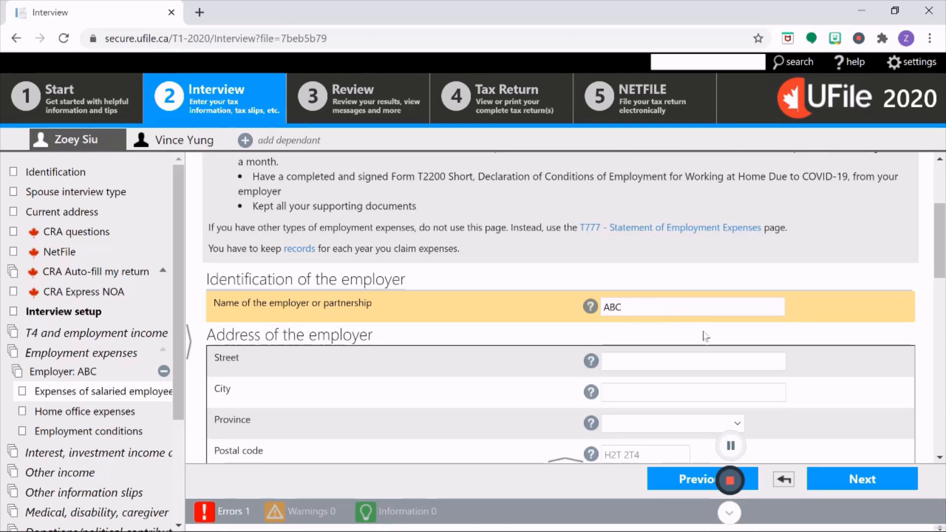
{"action": "scroll", "coordinate": [705, 332], "scroll_direction": "down", "scroll_amount": 2}
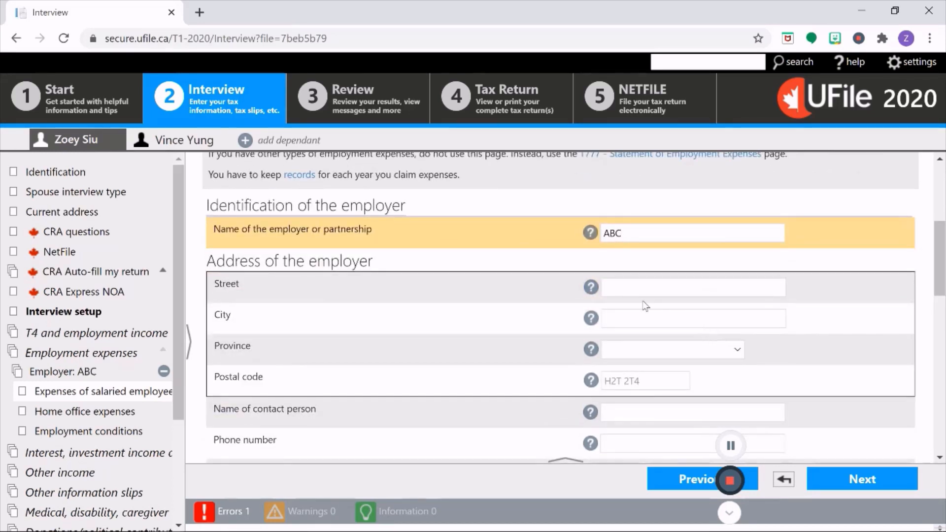
{"action": "scroll", "coordinate": [714, 372], "scroll_direction": "down", "scroll_amount": 2}
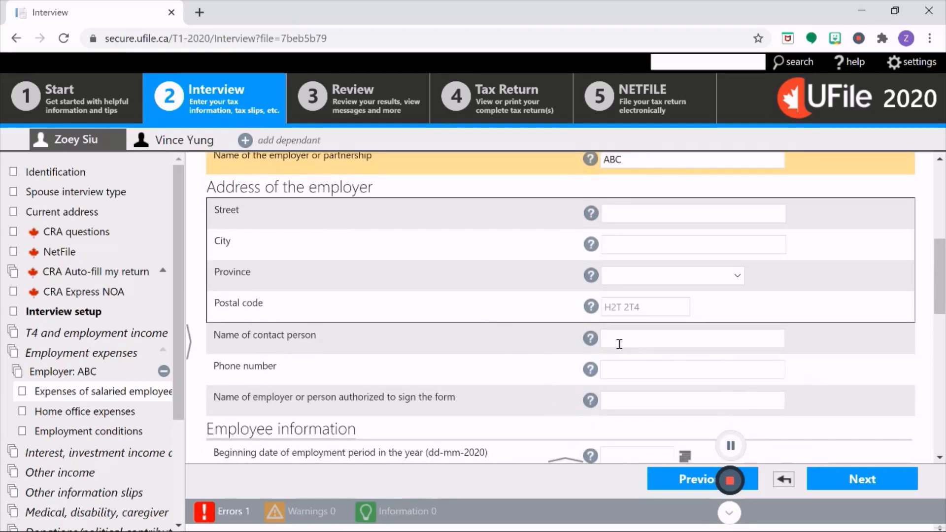
{"action": "scroll", "coordinate": [715, 362], "scroll_direction": "down", "scroll_amount": 2}
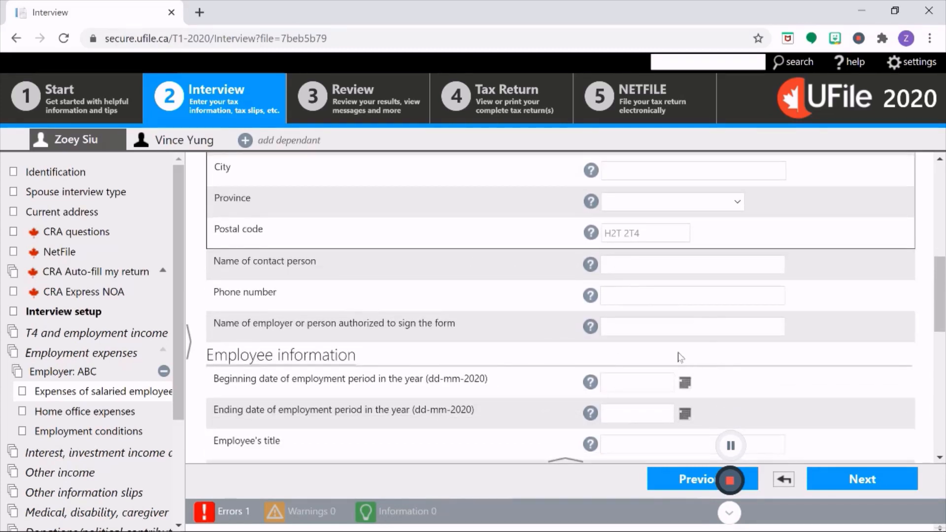
{"action": "scroll", "coordinate": [636, 335], "scroll_direction": "down", "scroll_amount": 1}
{"action": "scroll", "coordinate": [635, 334], "scroll_direction": "down", "scroll_amount": 1}
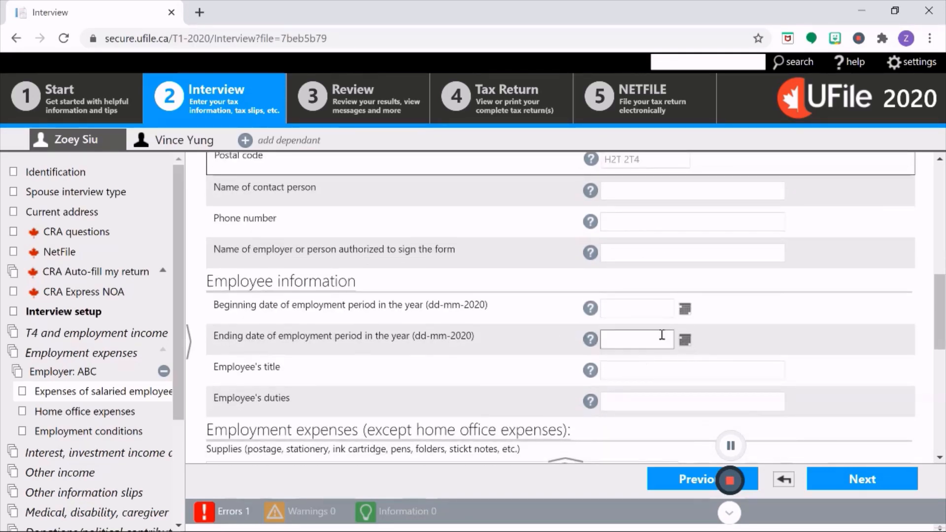
{"action": "scroll", "coordinate": [582, 374], "scroll_direction": "down", "scroll_amount": 2}
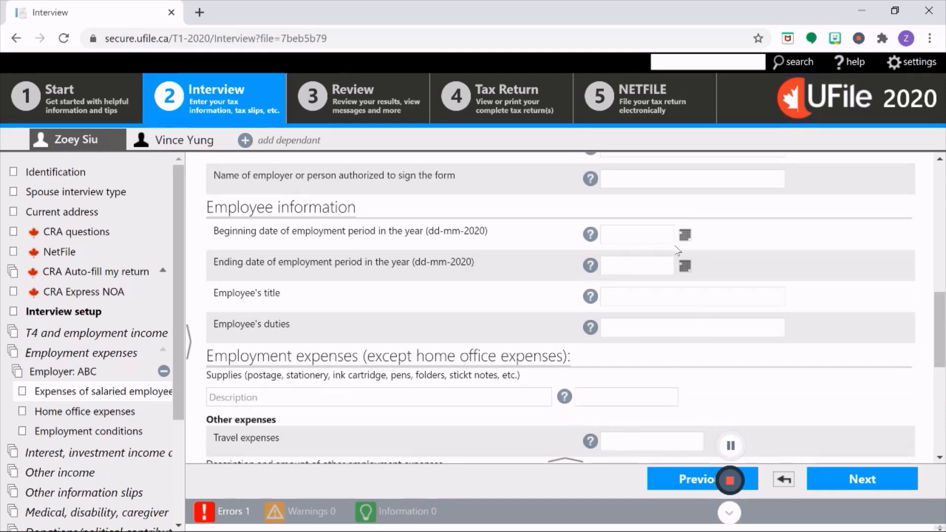
{"action": "left_click", "coordinate": [685, 235]}
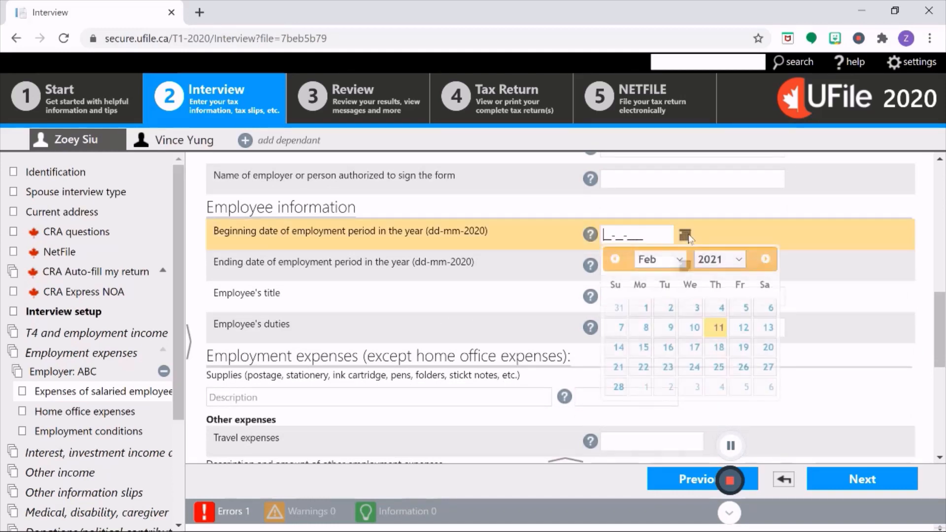
{"action": "left_click", "coordinate": [680, 260]}
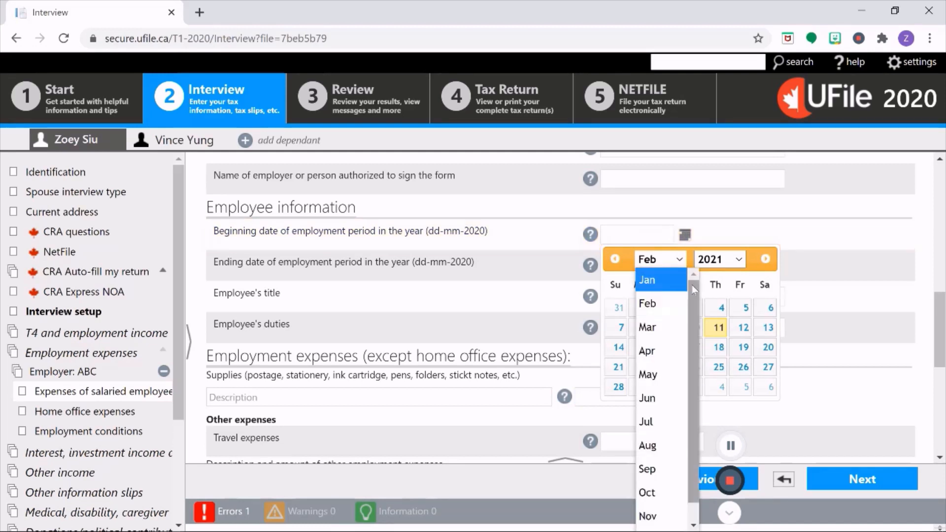
{"action": "left_click", "coordinate": [651, 280]}
{"action": "left_click", "coordinate": [738, 260]}
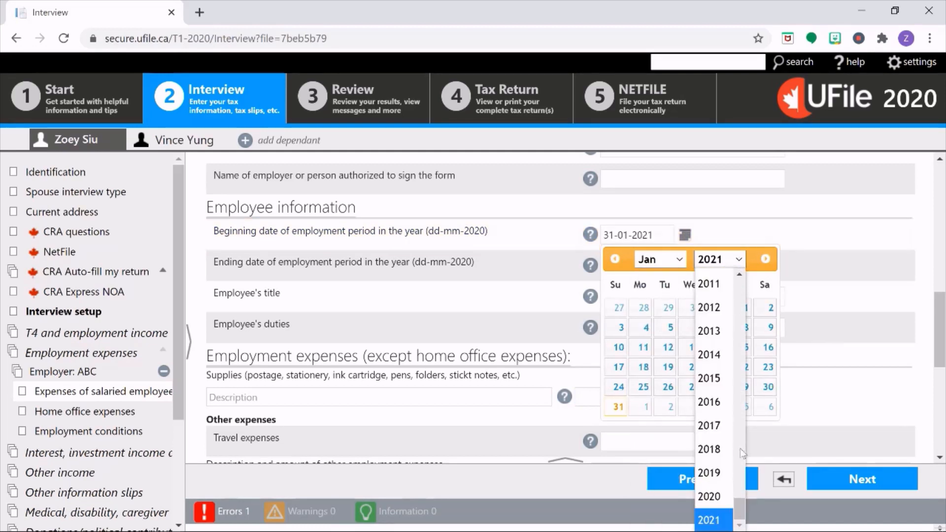
{"action": "left_click", "coordinate": [720, 497]}
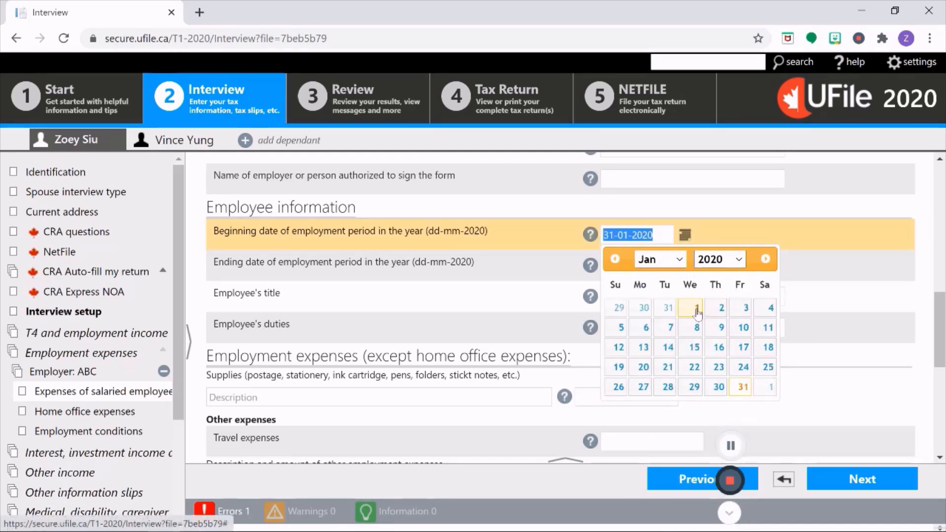
{"action": "left_click", "coordinate": [697, 308]}
Set the ending date of the employment period to 31-12-2020.
{"action": "left_click", "coordinate": [685, 266]}
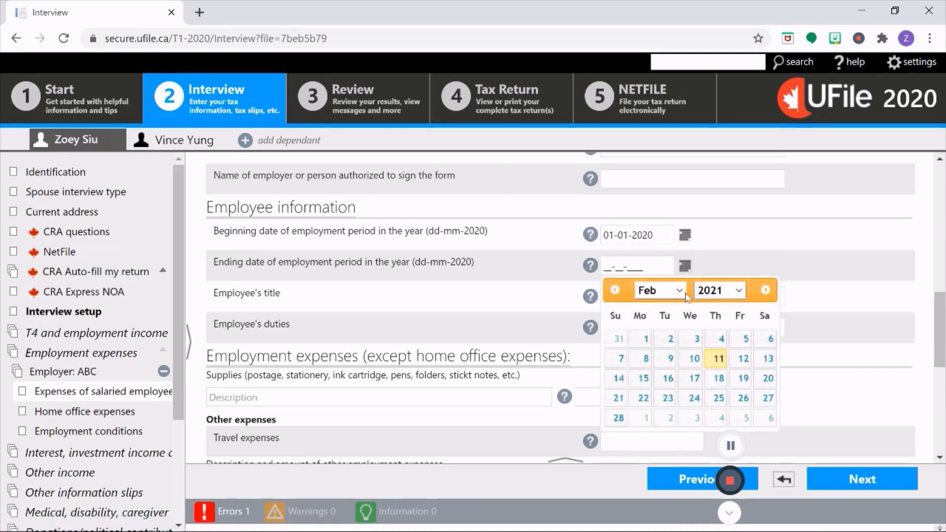
{"action": "left_click", "coordinate": [686, 292]}
{"action": "left_click", "coordinate": [672, 272]}
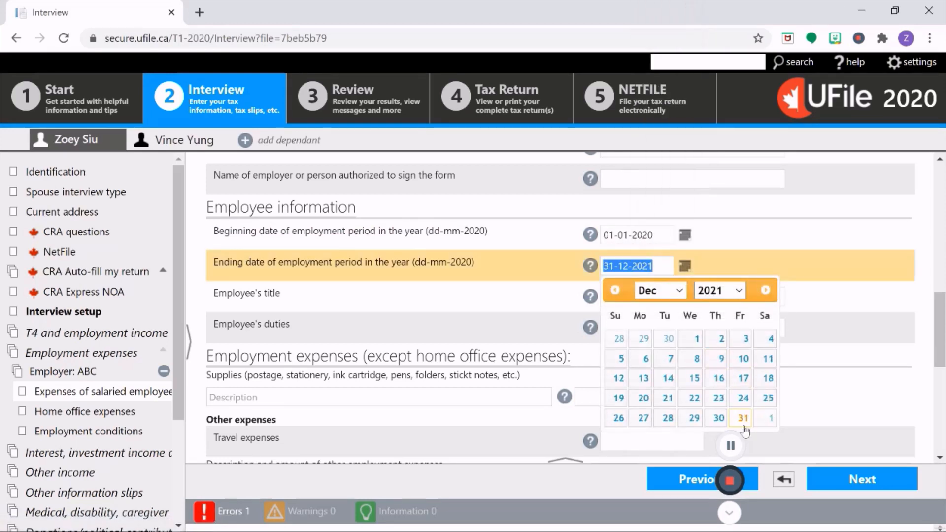
{"action": "left_click", "coordinate": [739, 291]}
{"action": "left_click", "coordinate": [727, 246]}
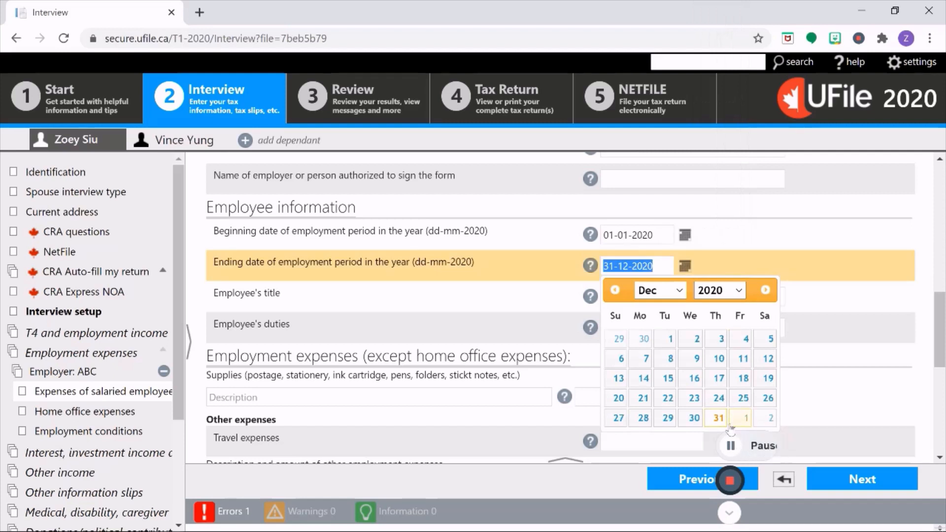
{"action": "left_click", "coordinate": [741, 418]}
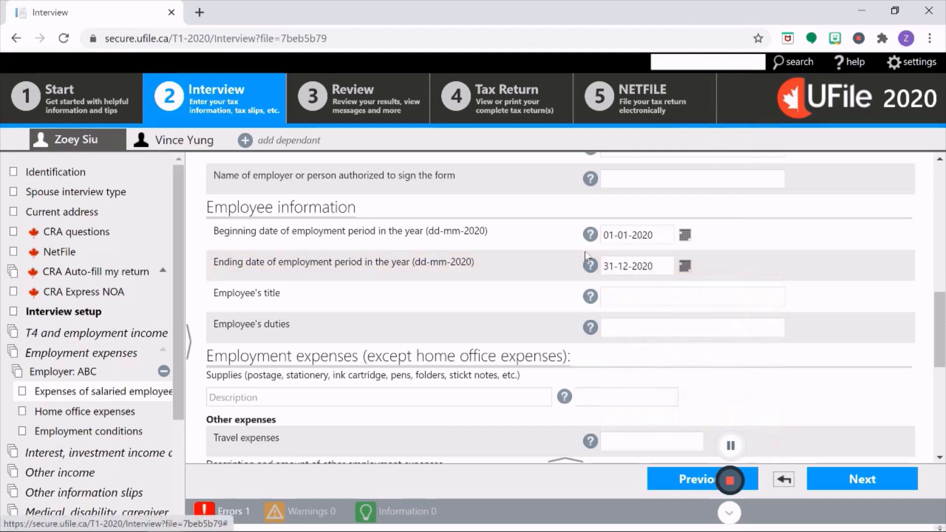
Enter Accountant as the employee's title and Reports as the employee's duties.
{"action": "left_click", "coordinate": [641, 302]}
{"action": "type", "text": "Accountant"}
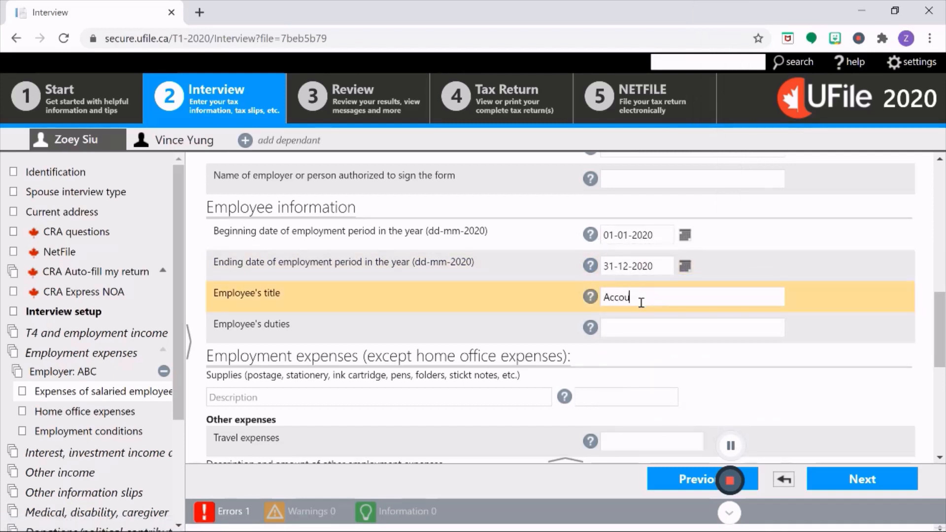
{"action": "left_click", "coordinate": [648, 329]}
{"action": "type", "text": "Reports"}
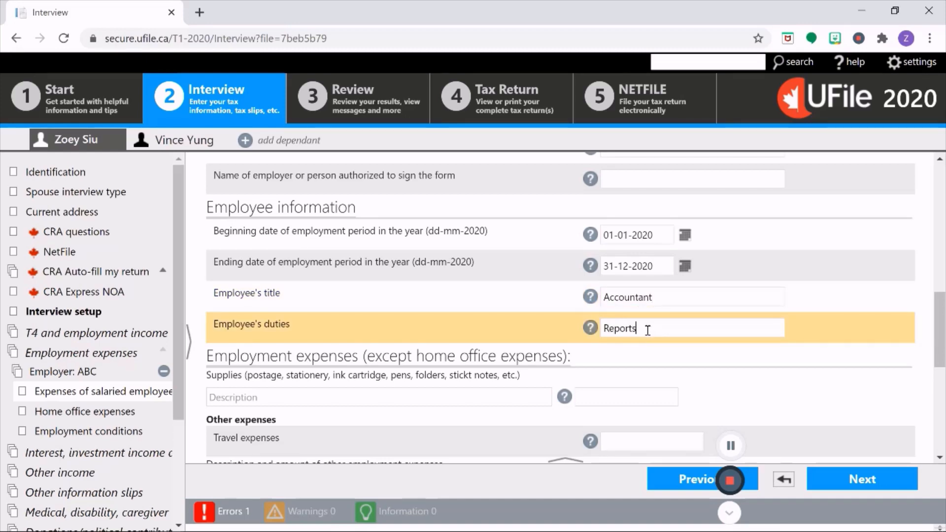
Add a supplies expense described as stationery with an amount of $20.
{"action": "scroll", "coordinate": [641, 335], "scroll_direction": "down", "scroll_amount": 3}
{"action": "scroll", "coordinate": [638, 343], "scroll_direction": "up", "scroll_amount": 2}
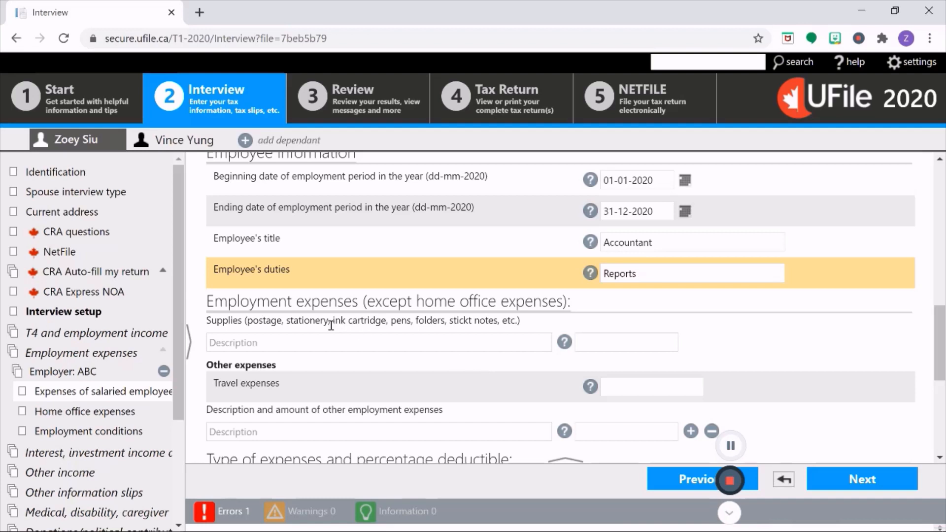
{"action": "left_click_drag", "start_coordinate": [287, 321], "coordinate": [330, 320]}
{"action": "key", "text": "ctrl+c"}
{"action": "left_click", "coordinate": [340, 343]}
{"action": "key", "text": "ctrl+v"}
{"action": "left_click", "coordinate": [664, 343]}
{"action": "type", "text": "20"}
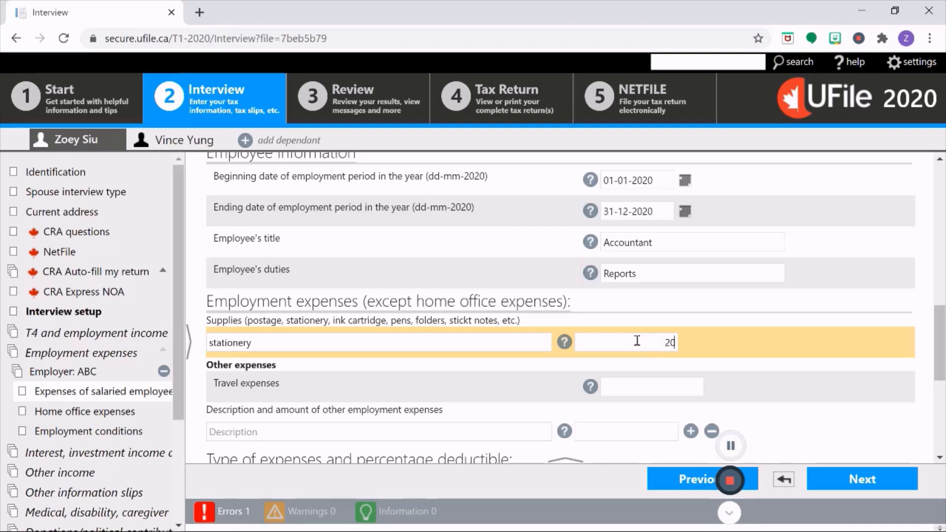
{"action": "left_click", "coordinate": [768, 320]}
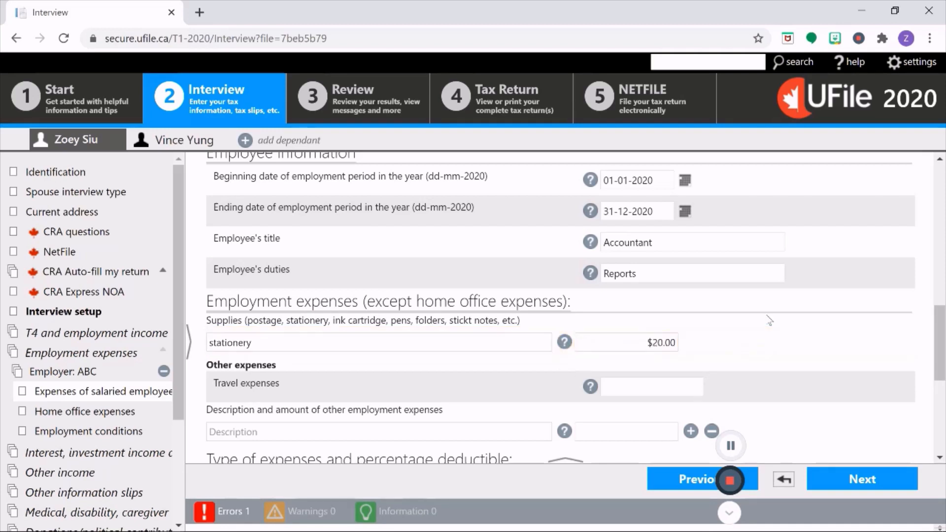
Set the employment income for the work-space-in-the-home calculation to $80,000 and continue to the home office expenses page.
{"action": "scroll", "coordinate": [767, 319], "scroll_direction": "down", "scroll_amount": 3}
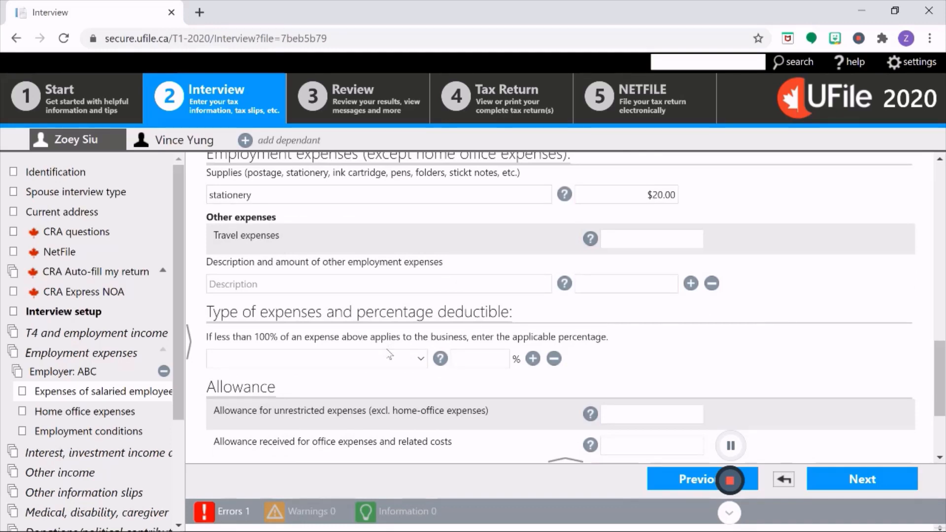
{"action": "scroll", "coordinate": [390, 353], "scroll_direction": "down", "scroll_amount": 2}
{"action": "scroll", "coordinate": [334, 349], "scroll_direction": "down", "scroll_amount": 2}
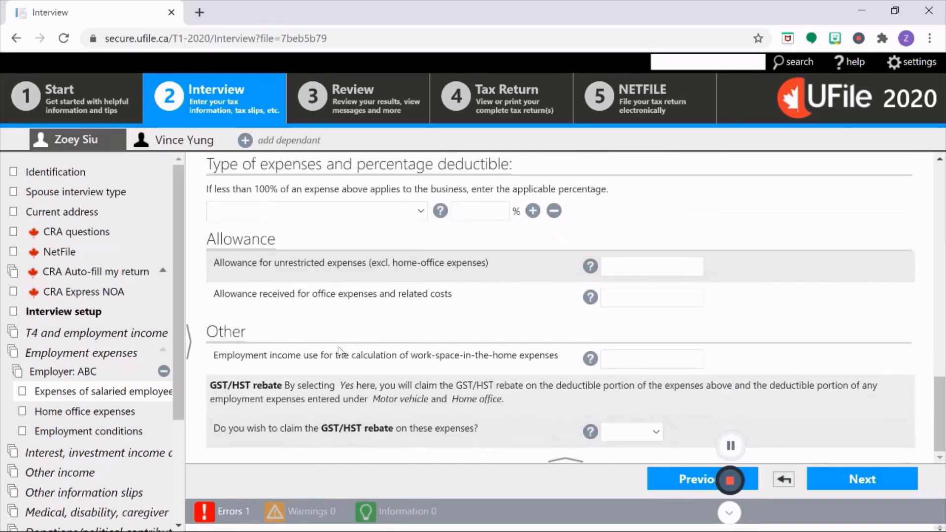
{"action": "left_click", "coordinate": [610, 360]}
{"action": "type", "text": "80000"}
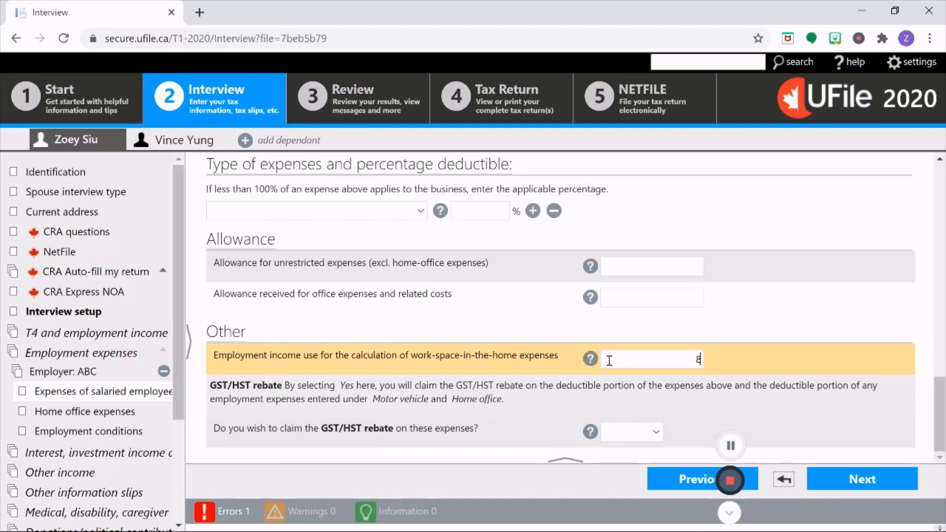
{"action": "left_click", "coordinate": [767, 320]}
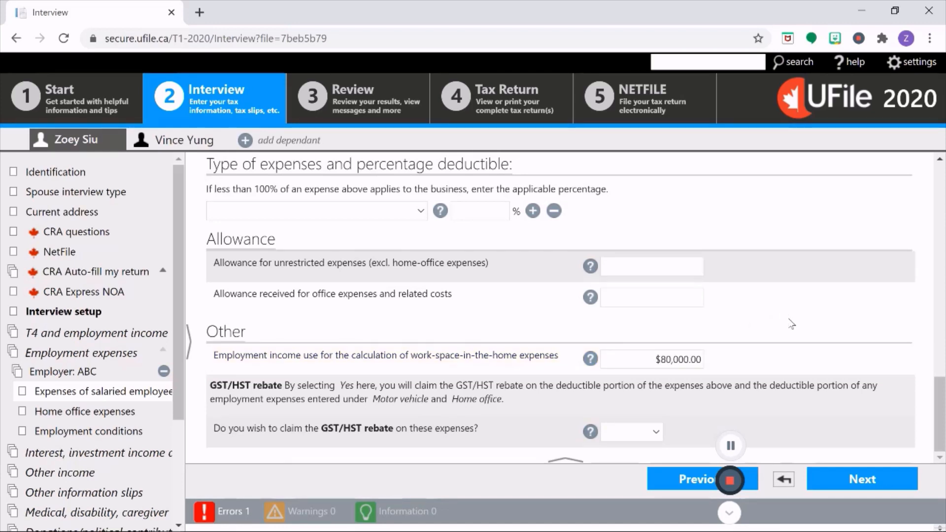
{"action": "left_click", "coordinate": [895, 486]}
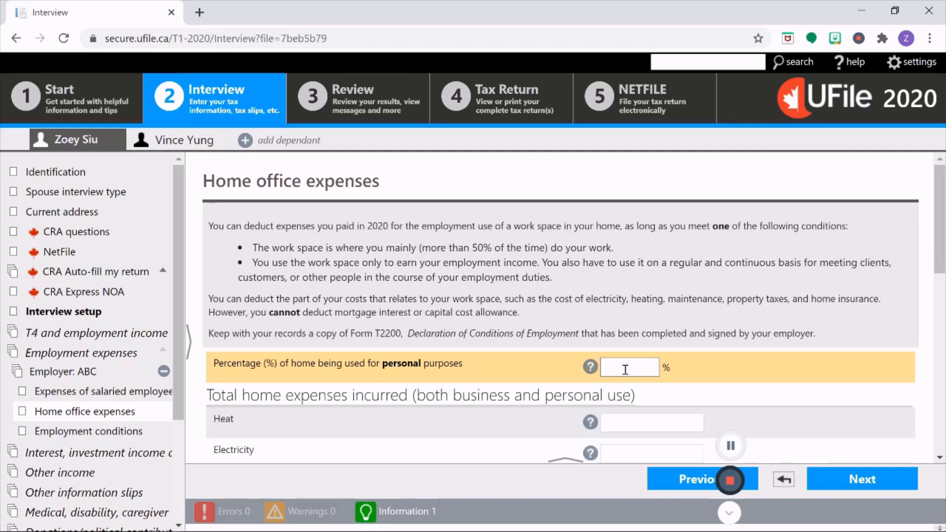
Set the percentage of the home used for personal purposes to 90% and the heat and electricity expenses to $600 each.
{"action": "type", "text": "90"}
{"action": "scroll", "coordinate": [788, 365], "scroll_direction": "down", "scroll_amount": 2}
{"action": "scroll", "coordinate": [788, 365], "scroll_direction": "down", "scroll_amount": 1}
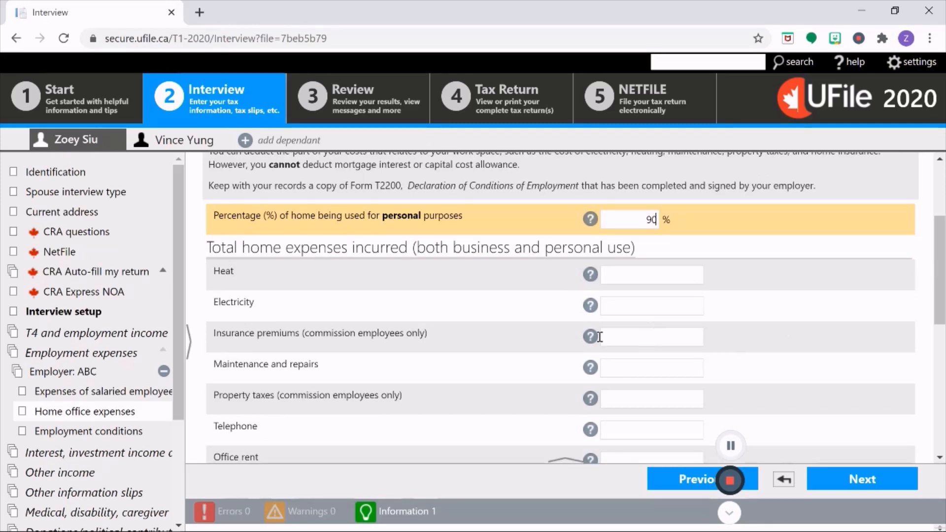
{"action": "left_click", "coordinate": [631, 277]}
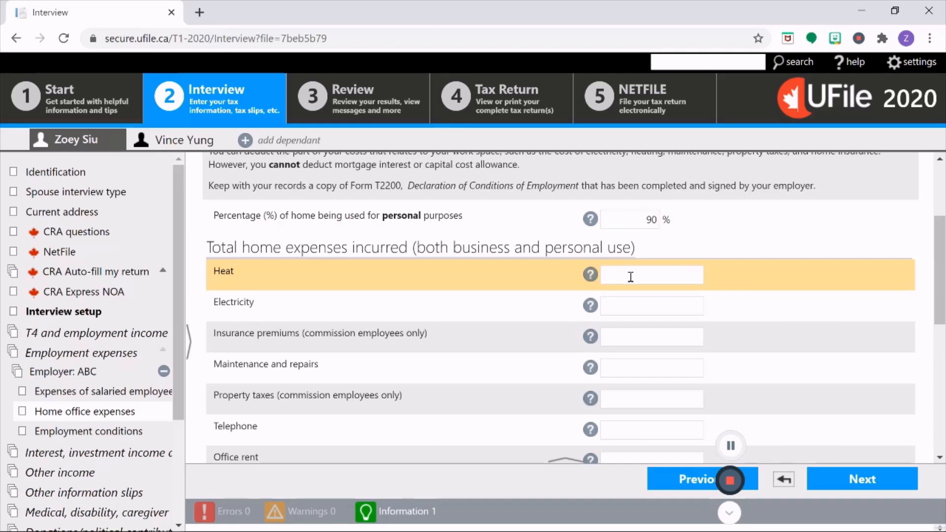
{"action": "type", "text": "600"}
{"action": "left_click", "coordinate": [685, 305]}
{"action": "type", "text": "600"}
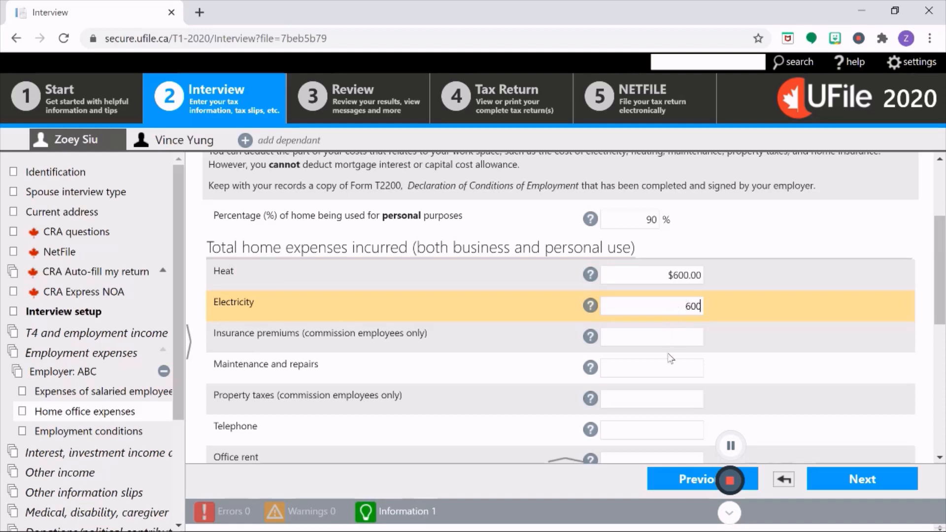
Set the office rent to $6,000 and the water expense to $600, and continue to the T2200S employment conditions page.
{"action": "scroll", "coordinate": [661, 390], "scroll_direction": "down", "scroll_amount": 2}
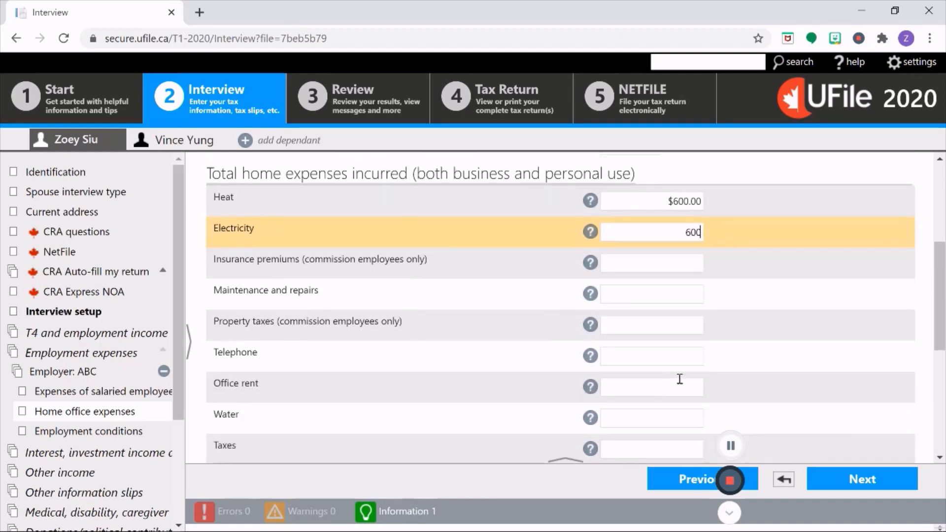
{"action": "left_click", "coordinate": [697, 383]}
{"action": "type", "text": "6000"}
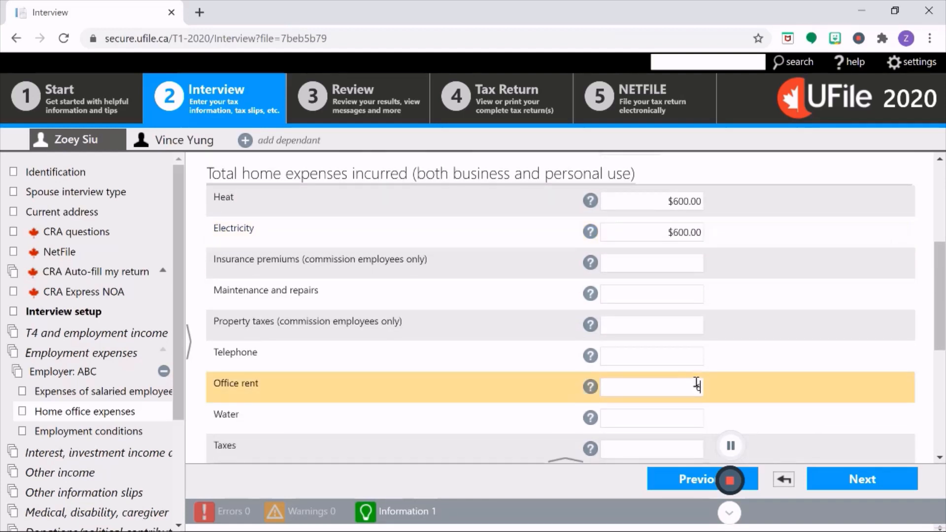
{"action": "left_click", "coordinate": [685, 414]}
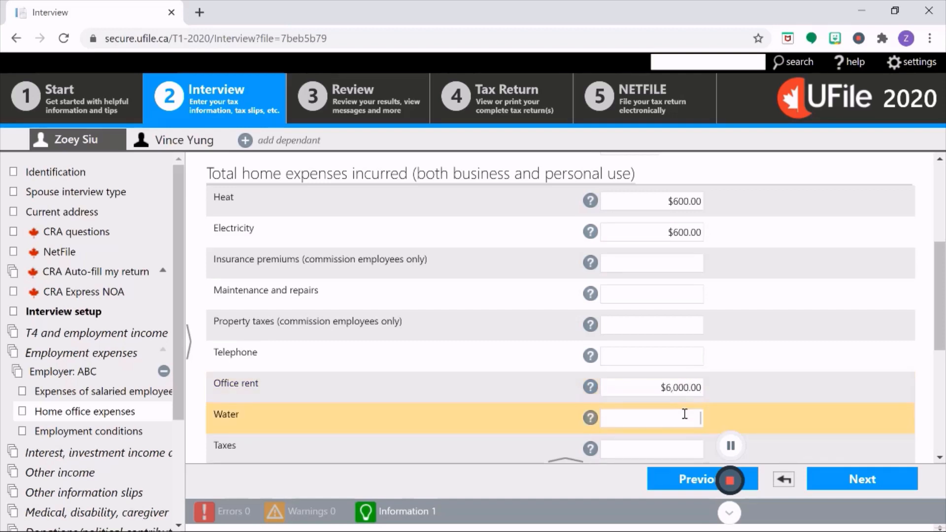
{"action": "type", "text": "600"}
{"action": "scroll", "coordinate": [691, 353], "scroll_direction": "down", "scroll_amount": 3}
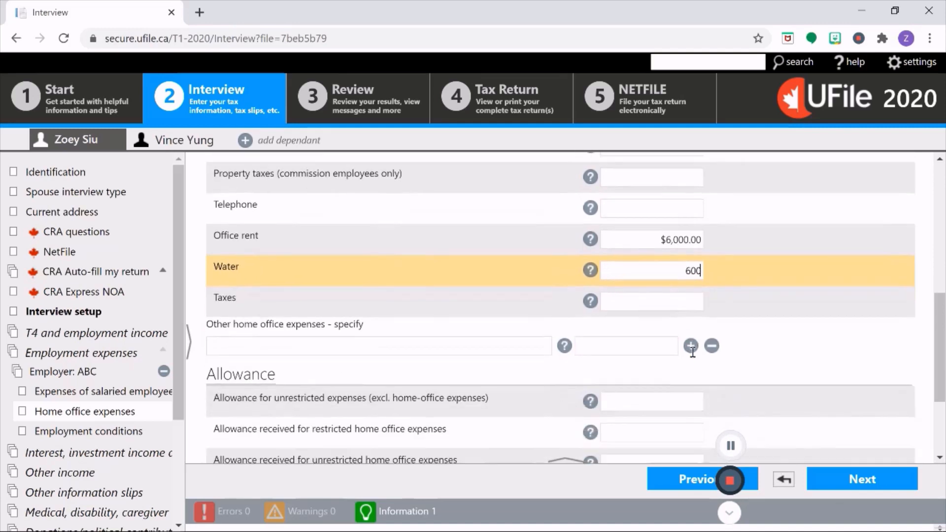
{"action": "scroll", "coordinate": [693, 352], "scroll_direction": "down", "scroll_amount": 1}
{"action": "scroll", "coordinate": [693, 352], "scroll_direction": "down", "scroll_amount": 2}
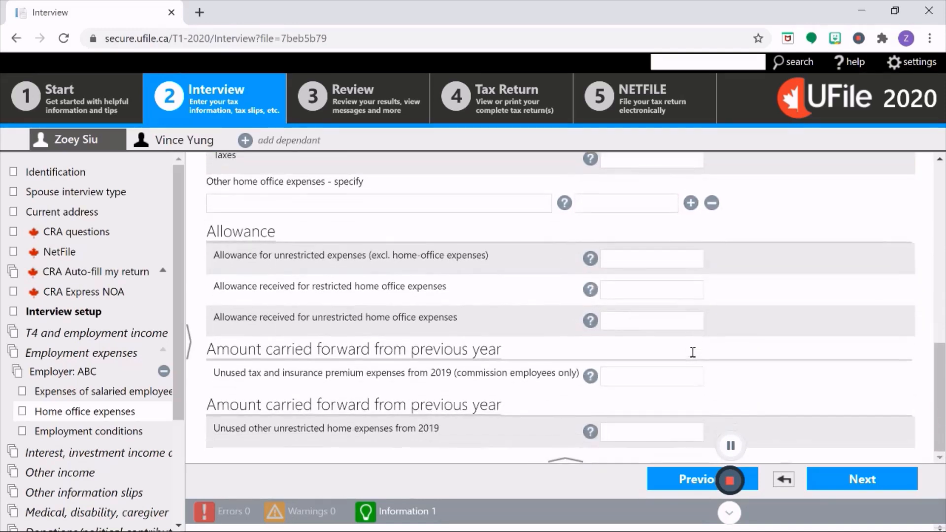
{"action": "left_click", "coordinate": [866, 488]}
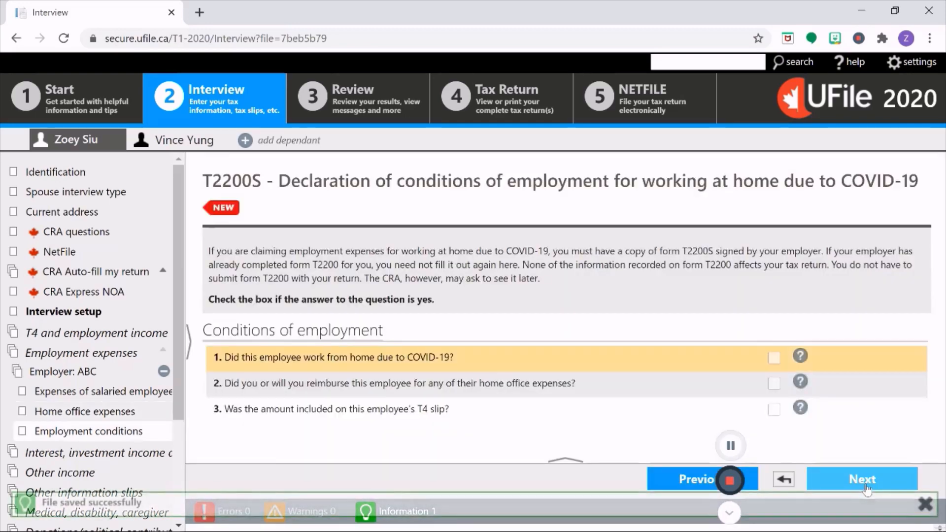